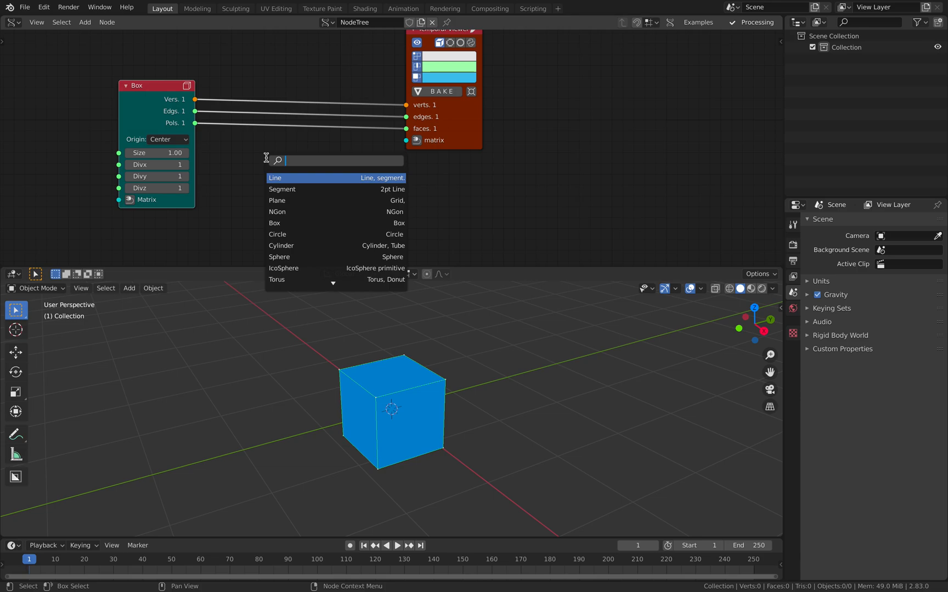
# Add a Cast node between the Box and Temporal Viewer nodes and shift the viewer to make room
pyautogui.write('cast')
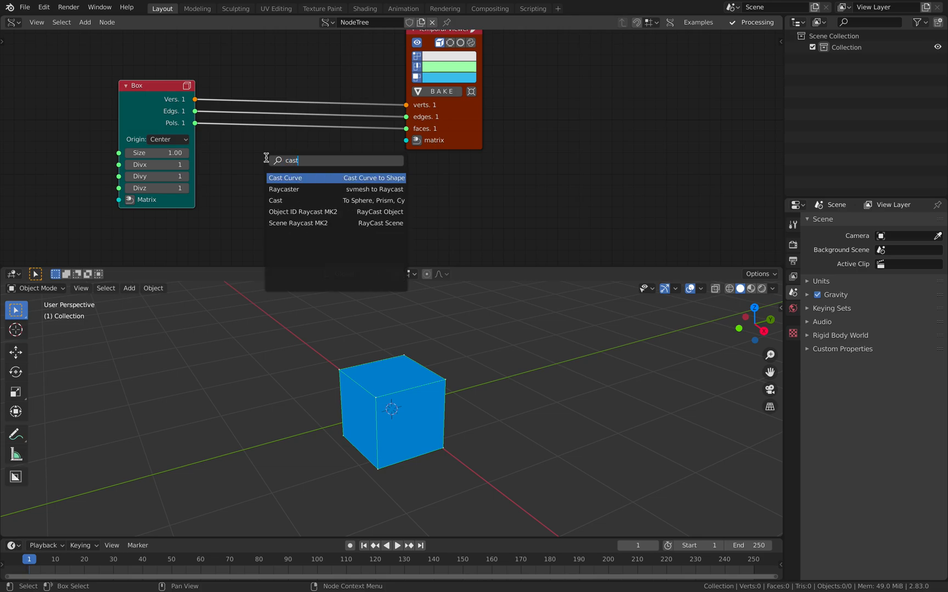
pyautogui.press('Down')
pyautogui.press('Down')
pyautogui.press('Return')
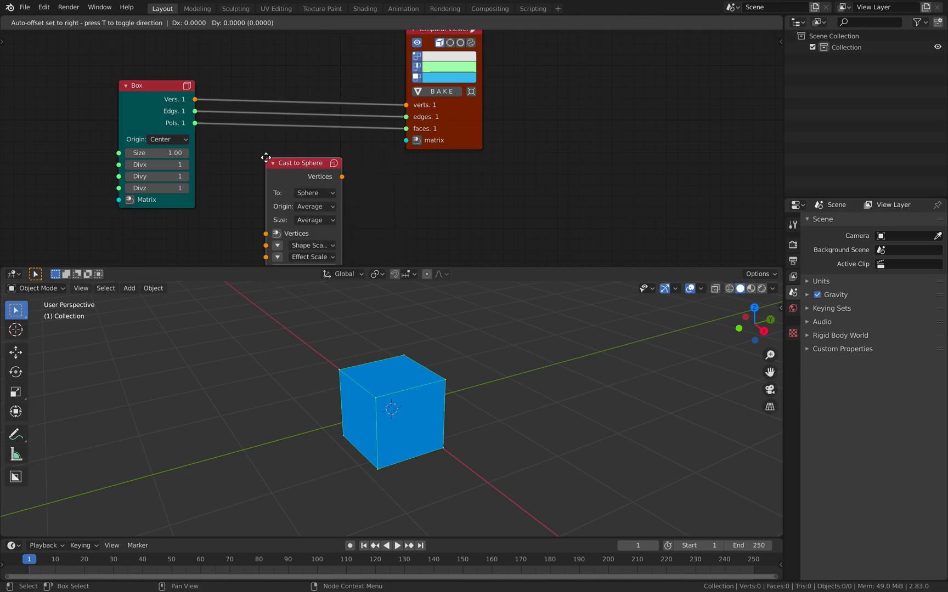
pyautogui.click(266, 158)
pyautogui.moveTo(267, 158); pyautogui.dragTo(312, 112, button='middle')
pyautogui.moveTo(510, 85); pyautogui.dragTo(537, 87)
pyautogui.scroll(-1, 501, 106)
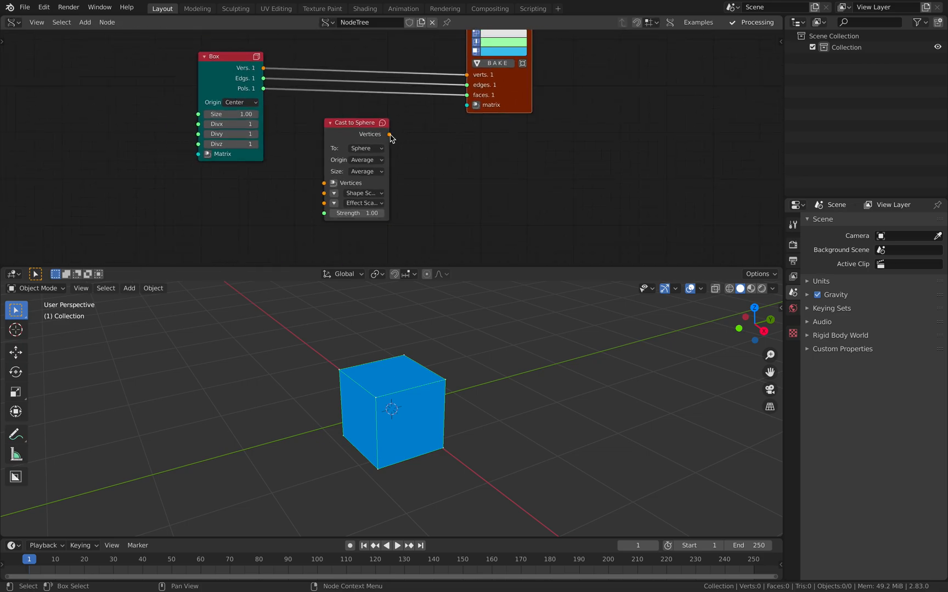
# Look through the target shapes offered by the Cast to Sphere node
pyautogui.moveTo(373, 133); pyautogui.dragTo(386, 134)
pyautogui.scroll(1, 387, 137)
pyautogui.click(379, 147)
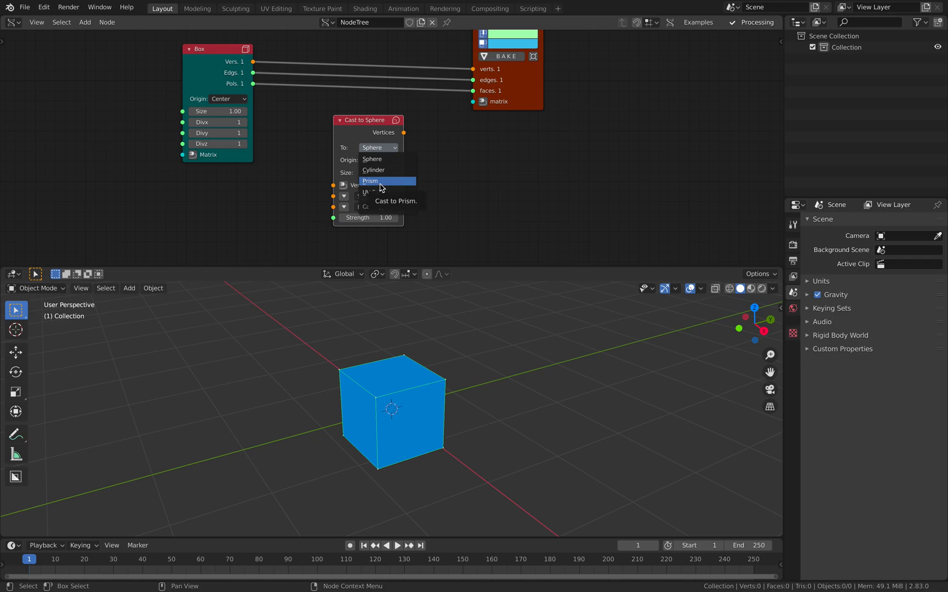
# Move the Box node further away and add a Subdivide node between it and the Cast to Sphere node
pyautogui.moveTo(214, 62); pyautogui.dragTo(177, 60)
pyautogui.scroll(-1, 174, 67)
pyautogui.moveTo(167, 72); pyautogui.dragTo(272, 95, button='middle')
pyautogui.moveTo(272, 92); pyautogui.dragTo(182, 90)
pyautogui.hotkey('alt', 'space')
pyautogui.write('subdi')
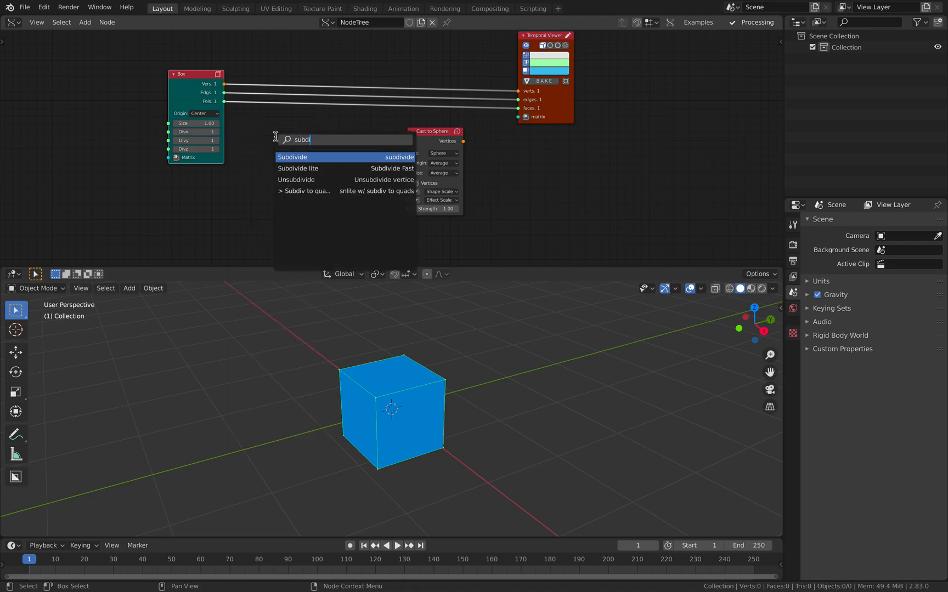
pyautogui.press('Return')
pyautogui.click(276, 139)
# Connect the Box node's vertices, edges and polygons to the matching Subdivide inputs
pyautogui.click(198, 85)
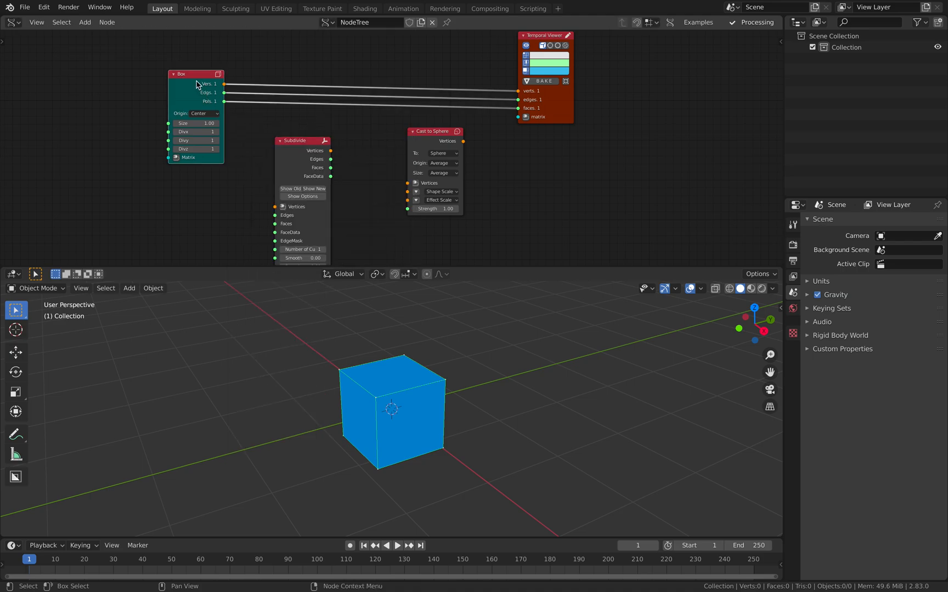
pyautogui.keyDown('shift'); pyautogui.click(306, 139); pyautogui.keyUp('shift')
pyautogui.press('f')
pyautogui.click(303, 120)
# Connect the Subdivide vertices, edges and faces to the Temporal Viewer and align the Subdivide node with the Box node
pyautogui.click(323, 141)
pyautogui.keyDown('shift'); pyautogui.click(535, 105); pyautogui.keyUp('shift')
pyautogui.press('f')
pyautogui.click(354, 75)
pyautogui.moveTo(320, 138); pyautogui.dragTo(314, 79)
# Raise the Subdivide node's number of cuts to 3 and lower it again by one
pyautogui.scroll(2, 409, 385)
pyautogui.moveTo(409, 385)
pyautogui.mouseDown(button='middle')
pyautogui.moveTo(374, 349)
pyautogui.moveTo(413, 356)
pyautogui.moveTo(403, 377)
pyautogui.moveTo(396, 371)
pyautogui.mouseUp(button='middle')
pyautogui.click(318, 190)
pyautogui.click(317, 190)
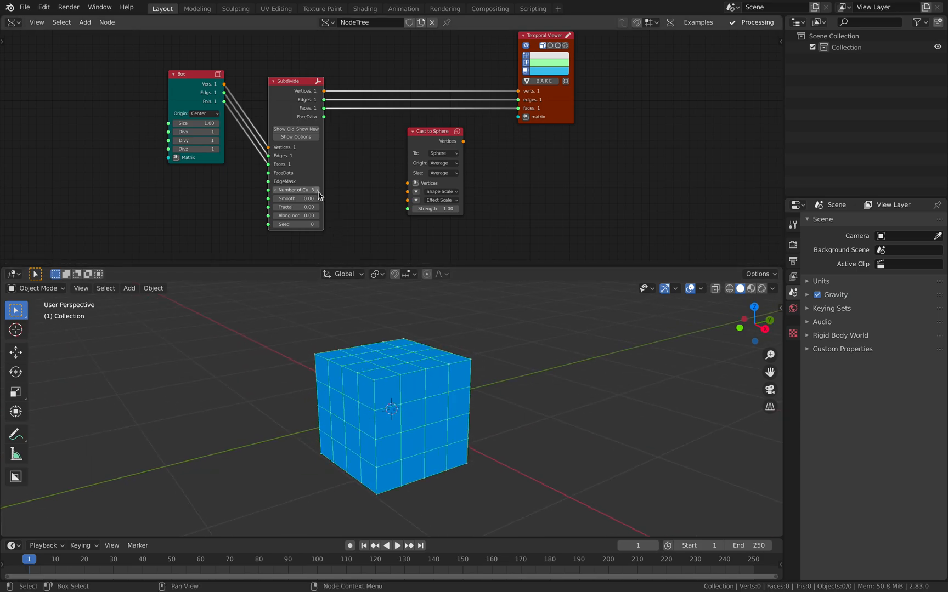
pyautogui.click(276, 190)
# Route the Subdivide vertices through the Cast to Sphere node into the Temporal Viewer and move the Cast node higher
pyautogui.moveTo(293, 96); pyautogui.dragTo(408, 182)
pyautogui.moveTo(464, 141); pyautogui.dragTo(518, 91)
pyautogui.moveTo(479, 157); pyautogui.dragTo(479, 190, button='middle')
pyautogui.moveTo(436, 171); pyautogui.dragTo(416, 36)
# Set the Subdivide node's number of cuts to 4 and the Cast to Sphere Strength to 0.64
pyautogui.moveTo(417, 109)
pyautogui.mouseDown()
pyautogui.moveTo(474, 109)
pyautogui.moveTo(417, 109)
pyautogui.mouseUp()
pyautogui.click(306, 219)
pyautogui.click(306, 219)
pyautogui.moveTo(417, 109)
pyautogui.mouseDown()
pyautogui.moveTo(444, 109)
pyautogui.moveTo(422, 109)
pyautogui.moveTo(434, 109)
pyautogui.mouseUp()
# Add an A Number node in the free space below the Cast to Sphere node
pyautogui.keyDown('shift'); pyautogui.scroll(-2, 419, 170); pyautogui.keyUp('shift')
pyautogui.hotkey('shift', 'a')
pyautogui.click(408, 159)
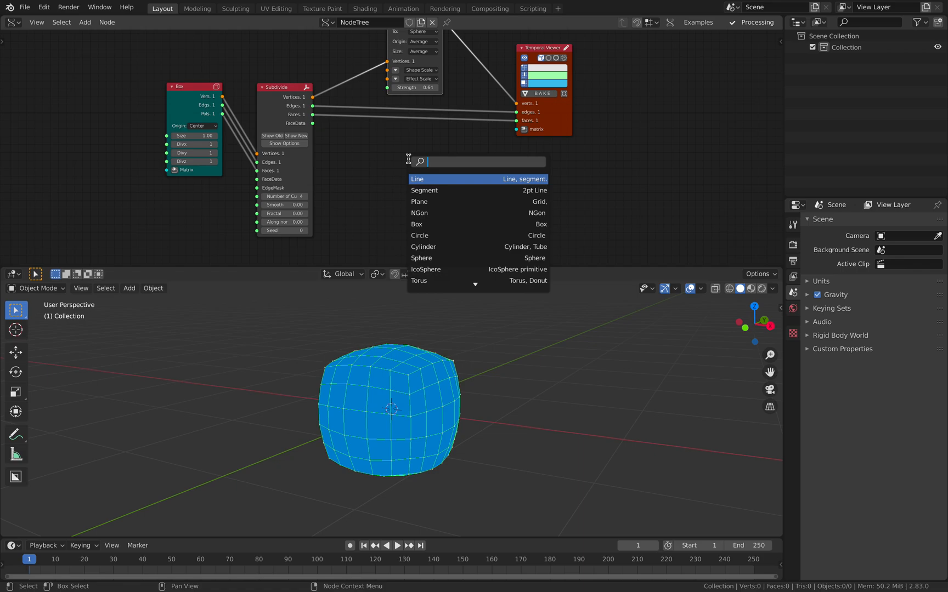
pyautogui.write('a n')
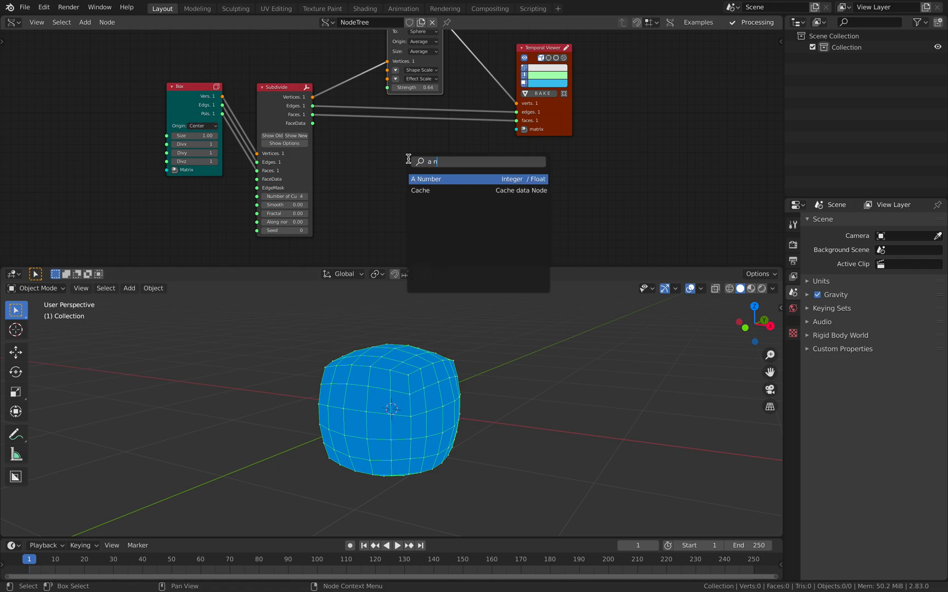
pyautogui.press('Return')
pyautogui.click(402, 157)
# Save the project to the Desktop folder as boxorsphere_00.blend
pyautogui.click(25, 7)
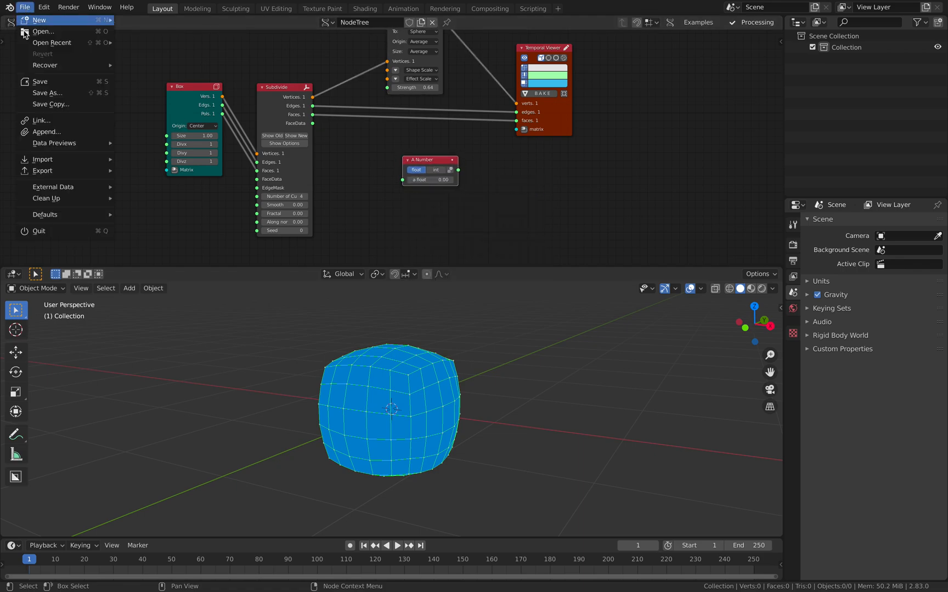
pyautogui.click(38, 94)
pyautogui.click(251, 541)
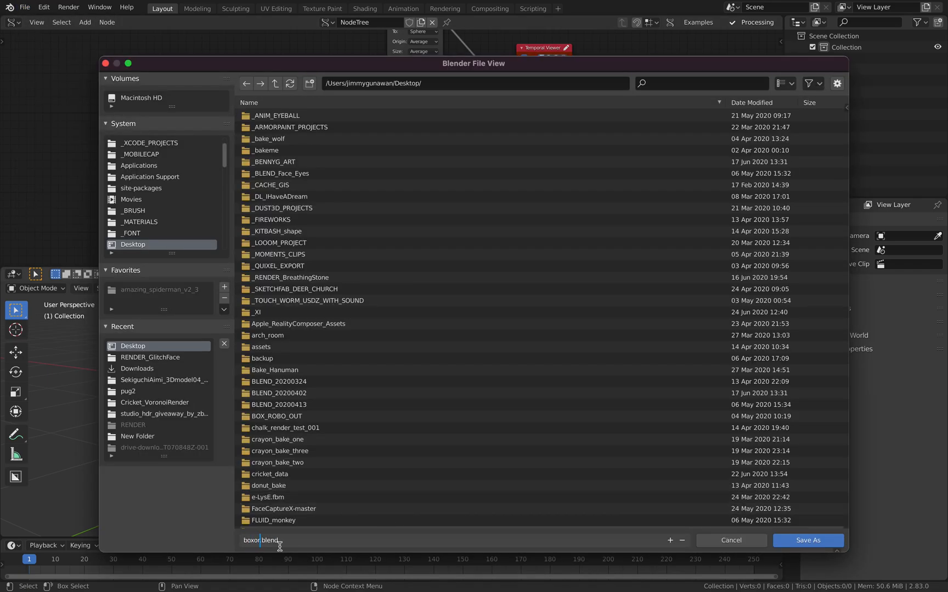
pyautogui.write('boxorsphere_00')
pyautogui.press('Return')
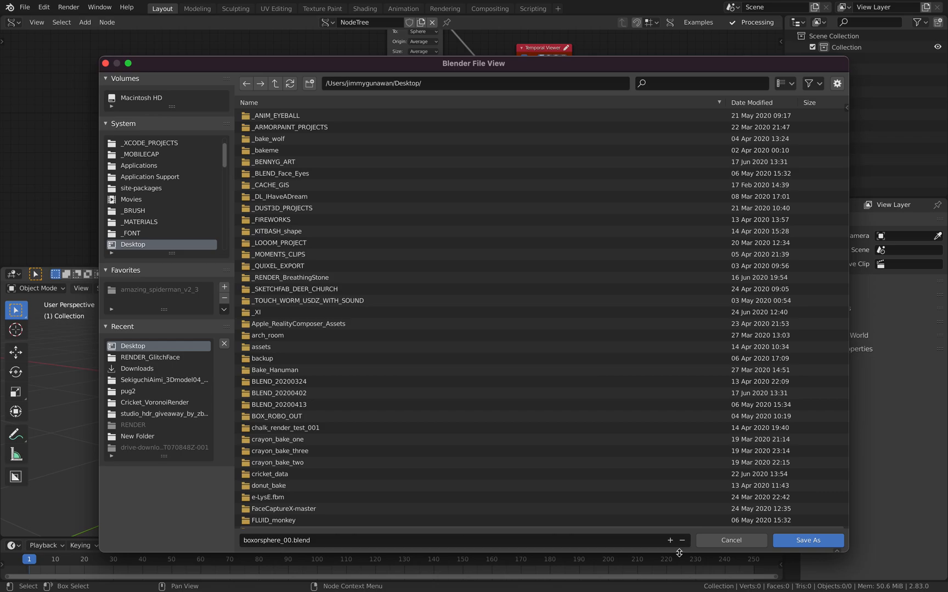
pyautogui.click(790, 542)
# Limit the A Number node to min 0 and max 1.00 and connect it to the Cast to Sphere Strength
pyautogui.moveTo(431, 157); pyautogui.dragTo(412, 163)
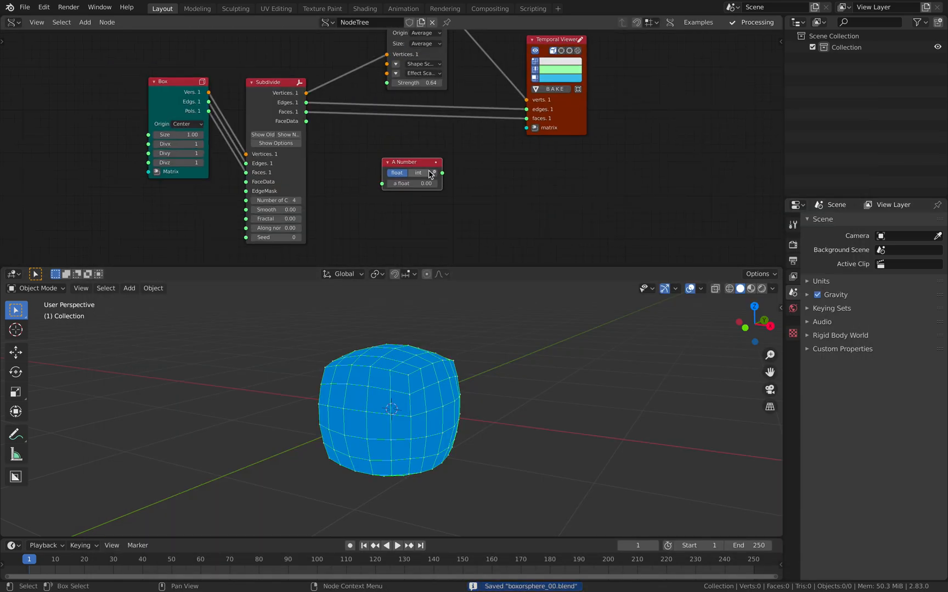
pyautogui.click(433, 173)
pyautogui.scroll(1, 421, 179)
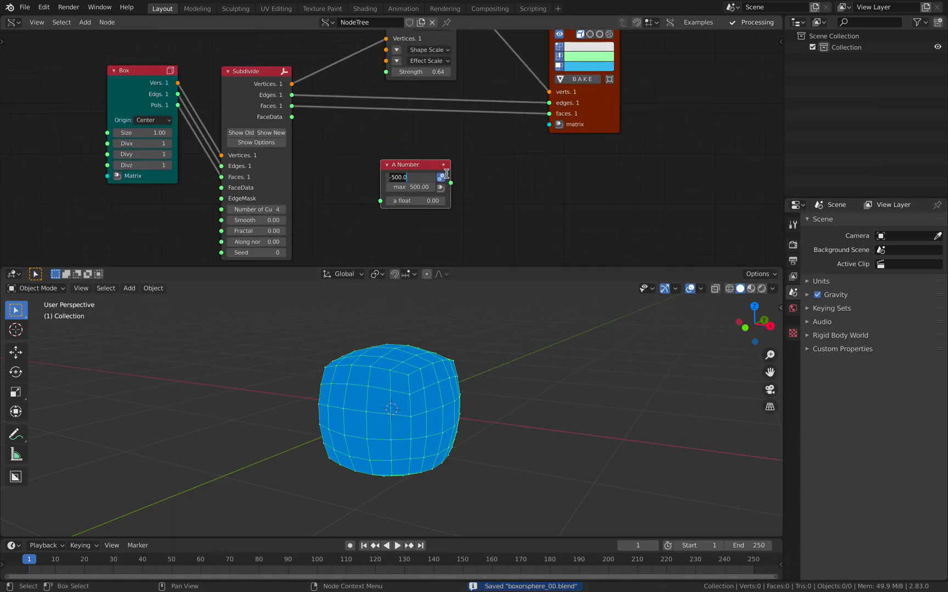
pyautogui.moveTo(453, 182); pyautogui.dragTo(484, 121)
pyautogui.moveTo(396, 75); pyautogui.dragTo(386, 72)
# Spread out the A Number, Subdivide and Temporal Viewer nodes for a clearer layout
pyautogui.moveTo(405, 167); pyautogui.dragTo(343, 150)
pyautogui.moveTo(270, 72); pyautogui.dragTo(243, 55)
pyautogui.moveTo(615, 123); pyautogui.dragTo(645, 124)
pyautogui.moveTo(344, 161); pyautogui.dragTo(333, 134)
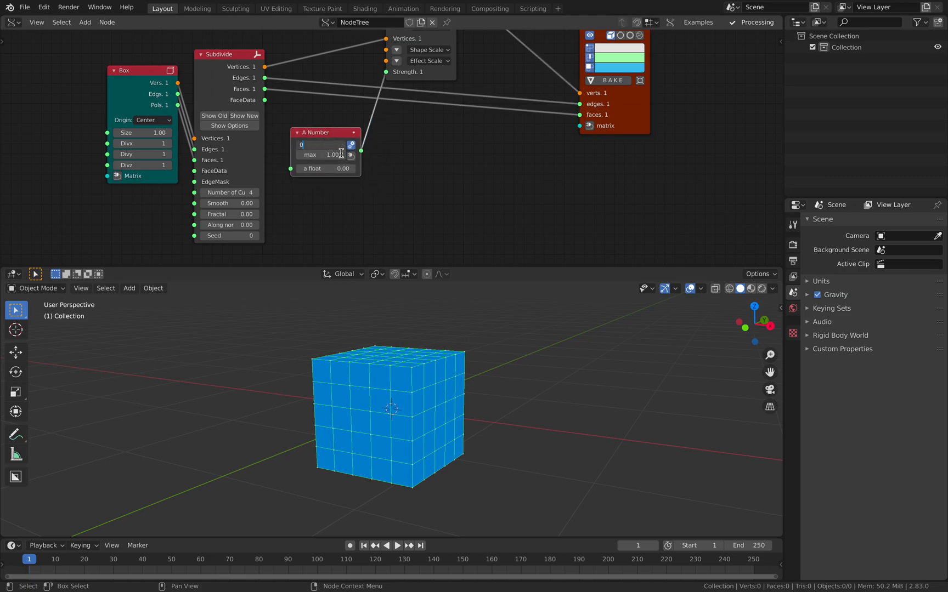
# Set the A Number node's float value to 1.00 and save the file
pyautogui.moveTo(328, 169); pyautogui.dragTo(472, 168)
pyautogui.moveTo(400, 430)
pyautogui.mouseDown(button='middle')
pyautogui.moveTo(395, 388)
pyautogui.moveTo(401, 446)
pyautogui.mouseUp(button='middle')
pyautogui.moveTo(343, 169); pyautogui.dragTo(379, 169)
pyautogui.moveTo(453, 160); pyautogui.dragTo(414, 199, button='middle')
pyautogui.click(414, 199)
pyautogui.hotkey('ctrl', 's')
# Reposition the Cast to Sphere and Temporal Viewer nodes to free space beside the viewer
pyautogui.moveTo(425, 392); pyautogui.dragTo(393, 395, button='middle')
pyautogui.moveTo(590, 169); pyautogui.dragTo(580, 121)
pyautogui.scroll(-2, 591, 173)
pyautogui.moveTo(590, 174); pyautogui.dragTo(470, 221, button='middle')
pyautogui.moveTo(298, 95); pyautogui.dragTo(298, 77)
pyautogui.moveTo(445, 147); pyautogui.dragTo(435, 168)
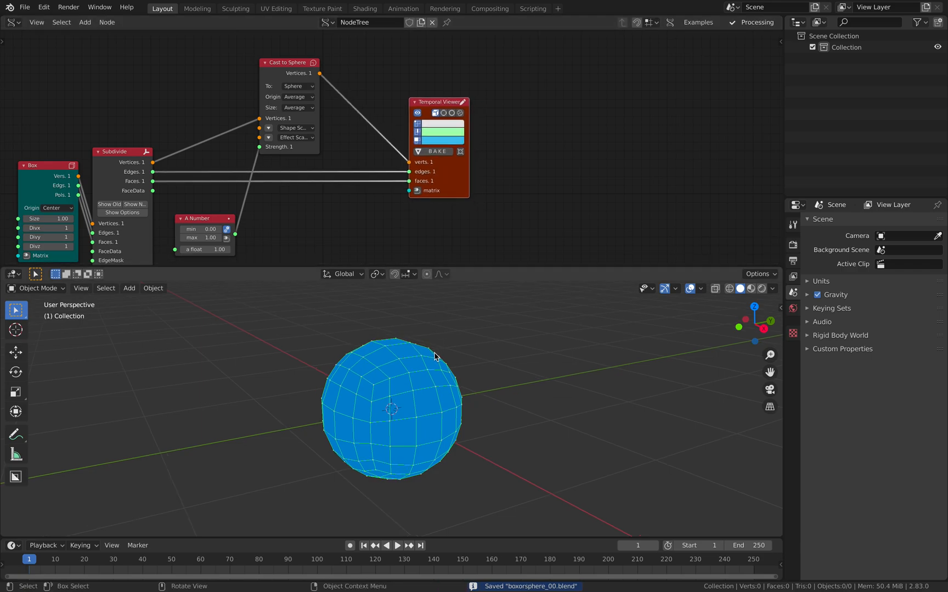
pyautogui.moveTo(487, 200); pyautogui.dragTo(486, 184, button='middle')
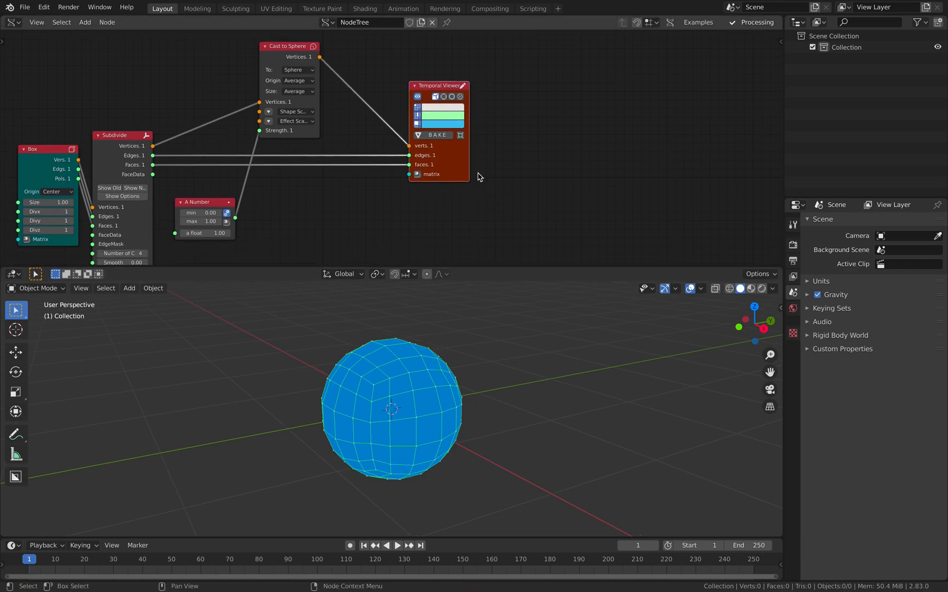
# Add a Viewer BMesh node beside the Temporal Viewer
pyautogui.hotkey('shift', 'a')
pyautogui.click(491, 144)
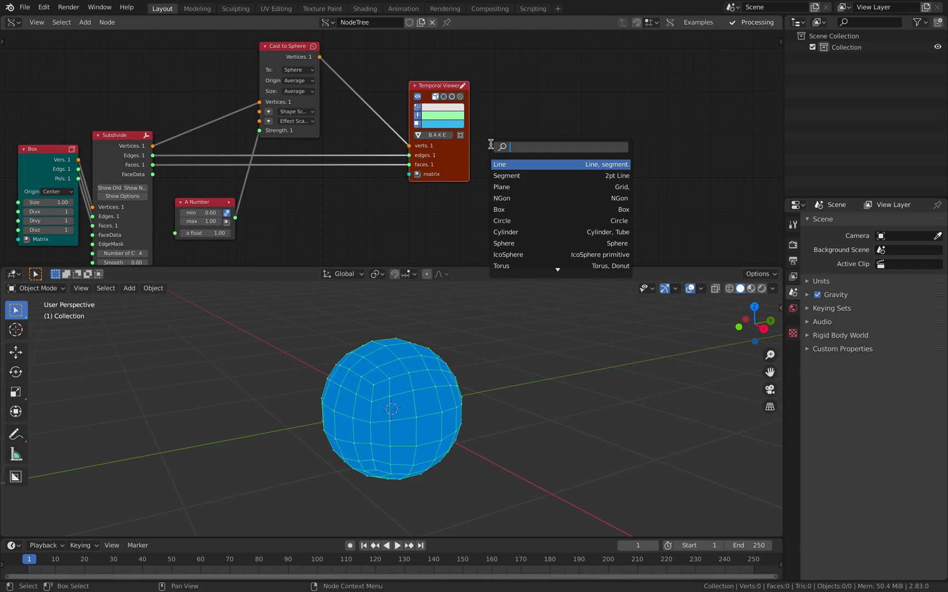
pyautogui.write('bm')
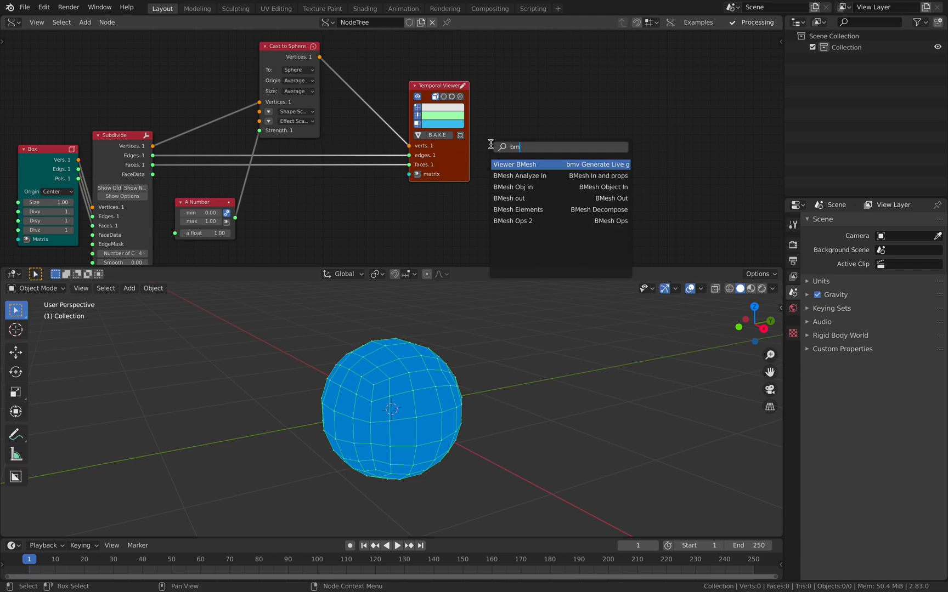
pyautogui.press('Return')
pyautogui.click(527, 102)
# Feed the BMesh viewer with the Cast to Sphere vertices and the Subdivide faces, and turn off the Temporal Viewer's display
pyautogui.moveTo(412, 93); pyautogui.dragTo(479, 100, button='middle')
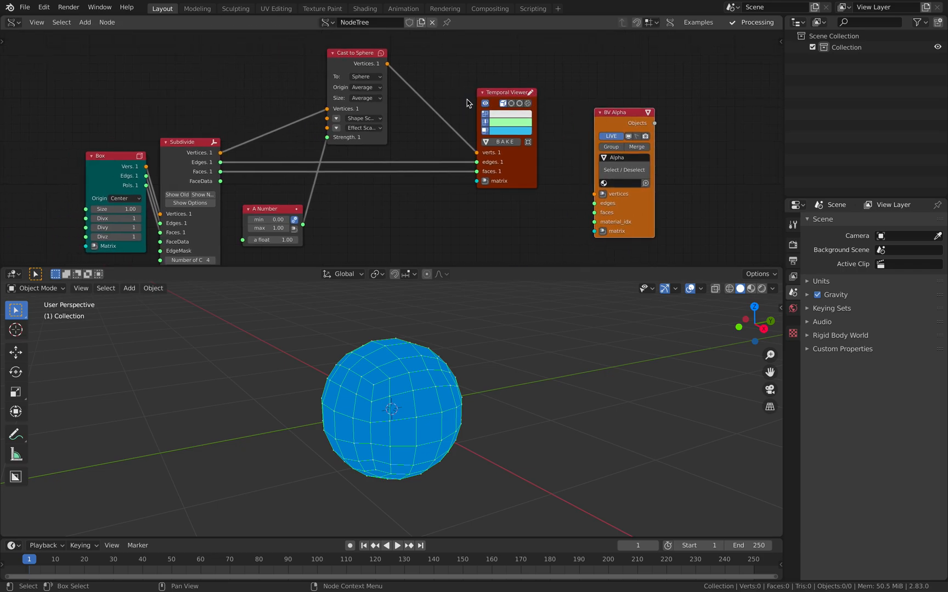
pyautogui.moveTo(388, 65); pyautogui.dragTo(458, 110)
pyautogui.moveTo(576, 188); pyautogui.dragTo(592, 196)
pyautogui.moveTo(513, 176); pyautogui.dragTo(491, 109)
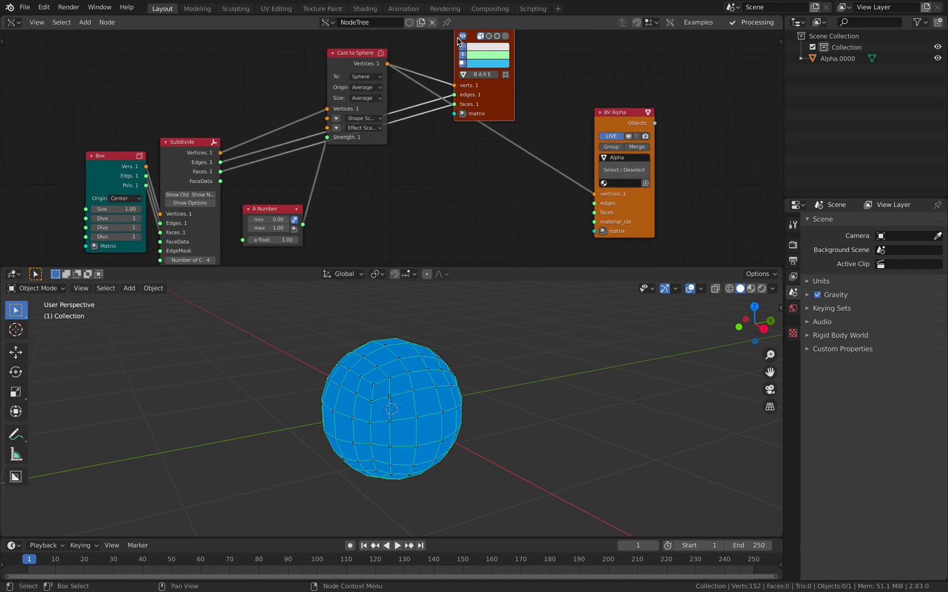
pyautogui.click(463, 37)
pyautogui.moveTo(221, 172); pyautogui.dragTo(608, 194)
pyautogui.moveTo(533, 330); pyautogui.dragTo(523, 358, button='middle')
# Add a Vector P Field node and connect its verts output to the BMesh viewer's matrix input
pyautogui.moveTo(543, 235); pyautogui.dragTo(538, 171, button='middle')
pyautogui.hotkey('alt', 'space')
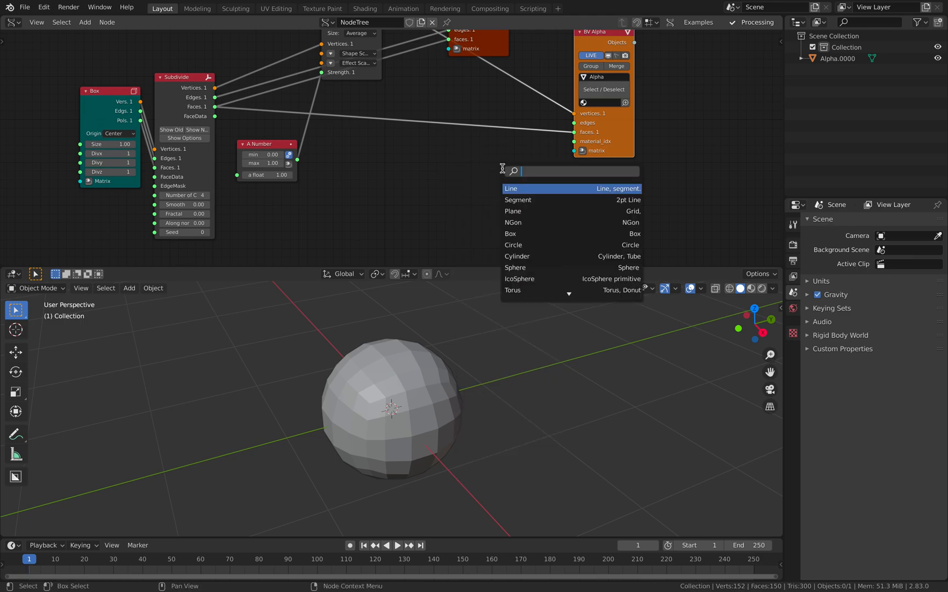
pyautogui.write('ve')
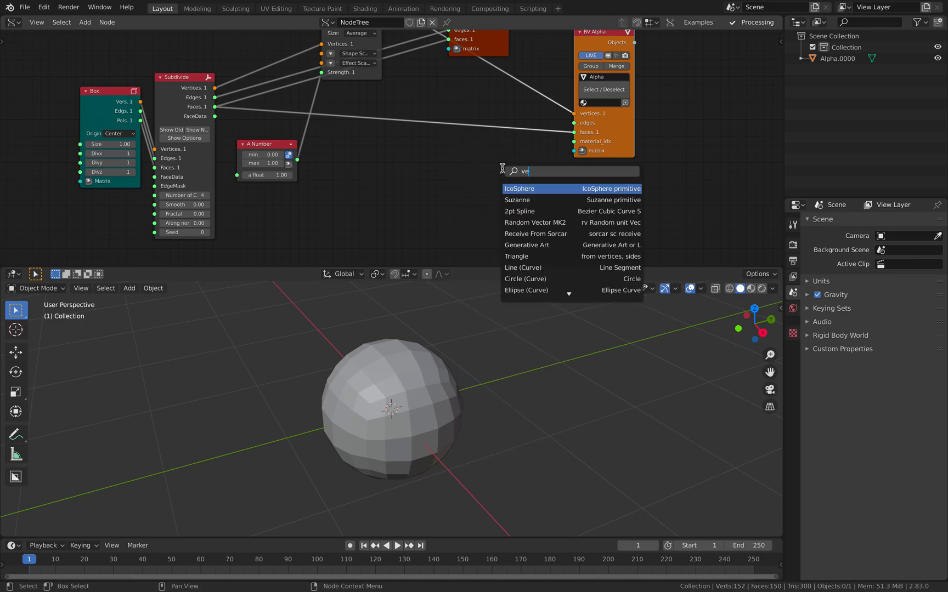
pyautogui.write('ctor p')
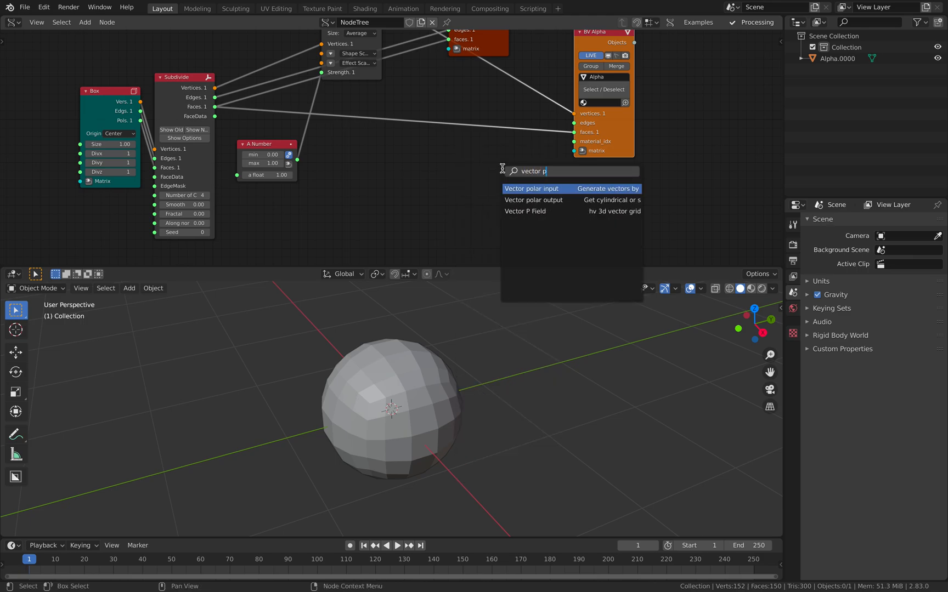
pyautogui.press('Down')
pyautogui.press('Down')
pyautogui.press('Return')
pyautogui.click(520, 173)
pyautogui.moveTo(529, 172); pyautogui.dragTo(573, 151)
pyautogui.moveTo(446, 360); pyautogui.dragTo(423, 357, button='middle')
# Set the Vector P Field's N Verts X and N Verts Y to 4
pyautogui.scroll(-3, 422, 357)
pyautogui.moveTo(419, 197); pyautogui.dragTo(402, 188, button='middle')
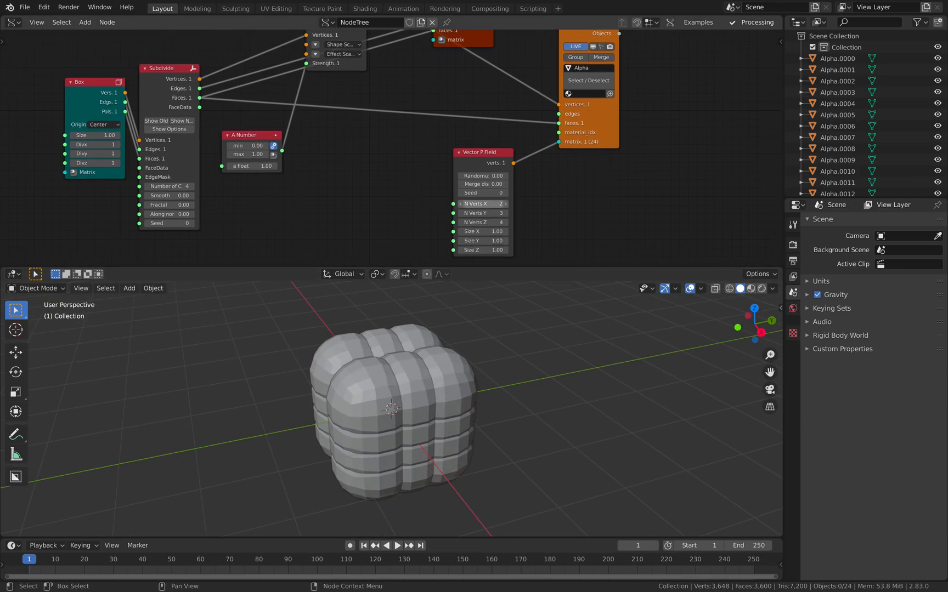
pyautogui.write('4')
pyautogui.press('Return')
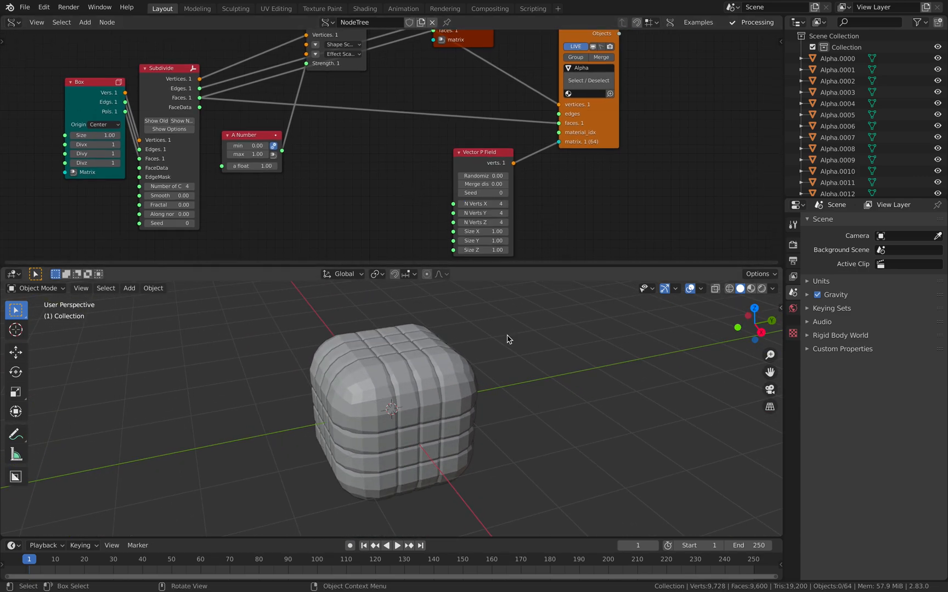
pyautogui.moveTo(508, 332); pyautogui.dragTo(521, 329, button='middle')
# Increase the Vector P Field's sizes to spread the copies apart and vary the A Number float, ending at 1.00
pyautogui.moveTo(483, 231)
pyautogui.mouseDown()
pyautogui.moveTo(535, 231)
pyautogui.moveTo(487, 231)
pyautogui.mouseUp()
pyautogui.press('Return')
pyautogui.moveTo(526, 387); pyautogui.dragTo(461, 328, button='middle')
pyautogui.moveTo(252, 166)
pyautogui.mouseDown()
pyautogui.moveTo(208, 166)
pyautogui.moveTo(263, 166)
pyautogui.mouseUp()
pyautogui.moveTo(402, 358); pyautogui.dragTo(409, 395, button='middle')
# Enable smooth shade in the BMesh viewer node's properties
pyautogui.click(615, 131)
pyautogui.moveTo(632, 159); pyautogui.dragTo(574, 204, button='middle')
pyautogui.click(781, 41)
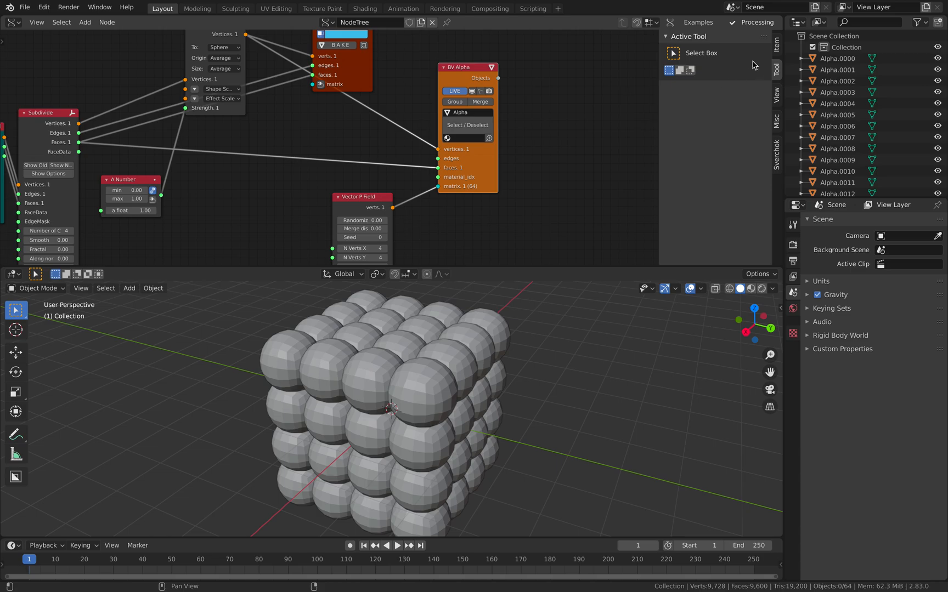
pyautogui.click(776, 46)
pyautogui.click(684, 247)
pyautogui.scroll(-5, 696, 230)
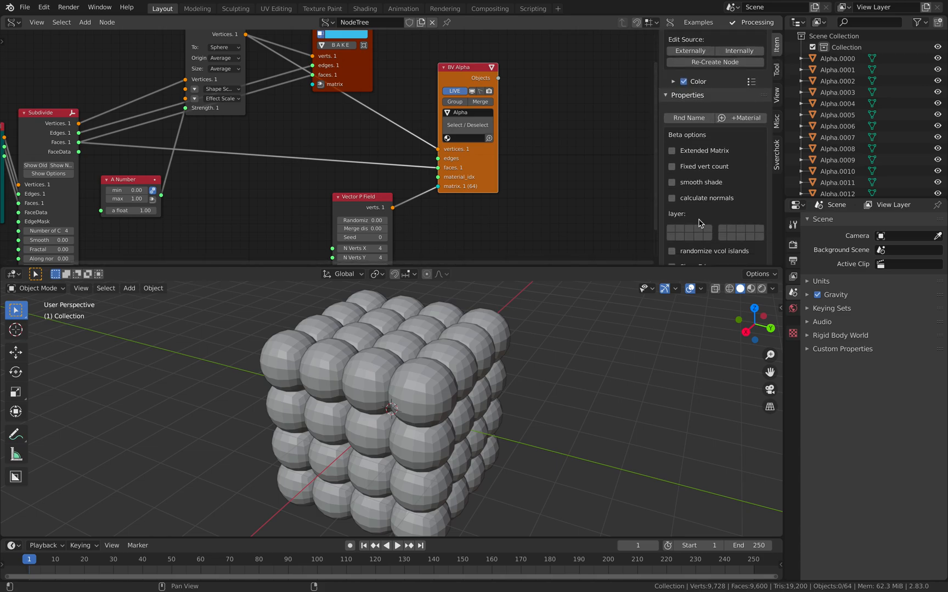
pyautogui.click(694, 187)
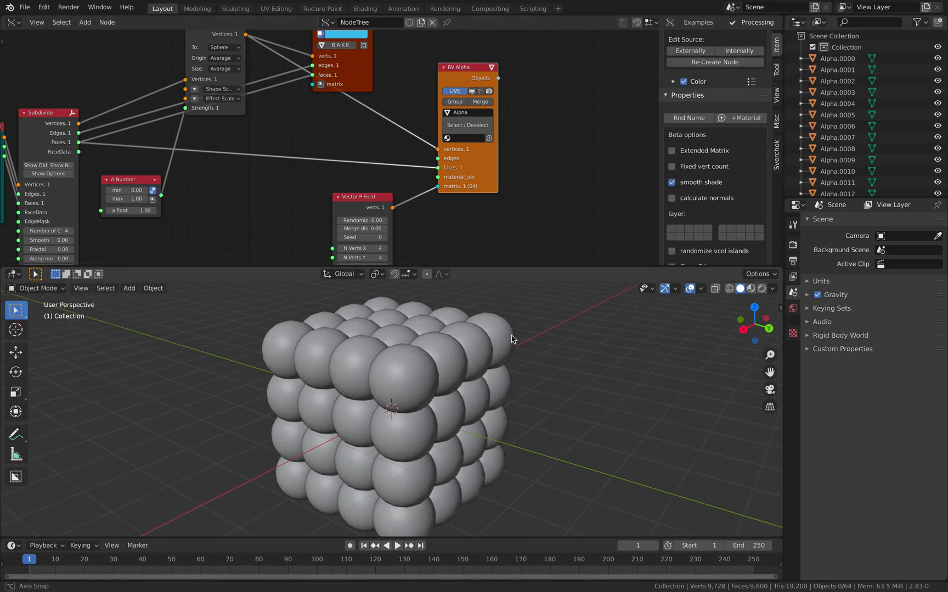
# Set the A Number node's float value to 0.00 and save the file
pyautogui.moveTo(252, 135); pyautogui.dragTo(302, 137, button='middle')
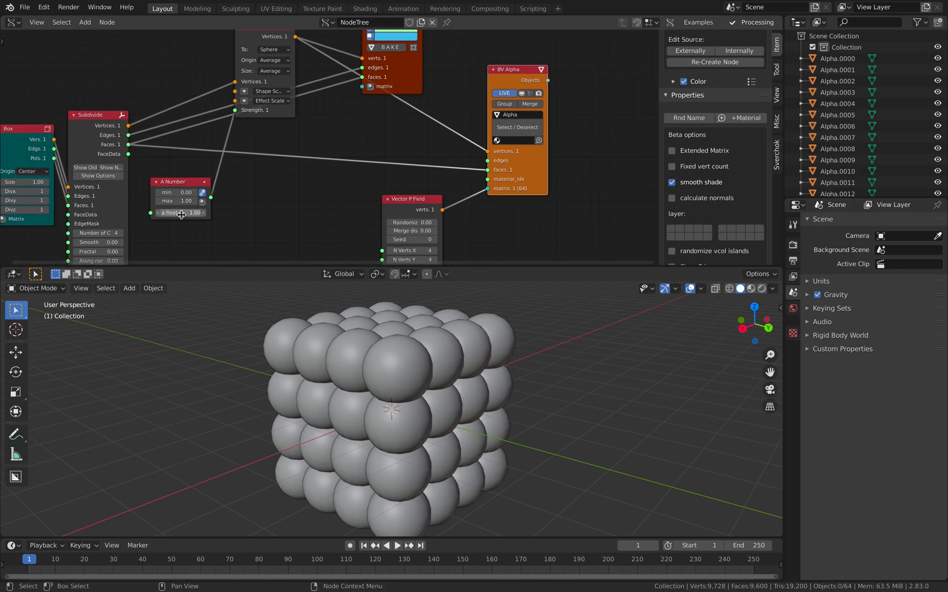
pyautogui.moveTo(181, 213); pyautogui.dragTo(110, 213)
pyautogui.moveTo(506, 383); pyautogui.dragTo(497, 391, button='middle')
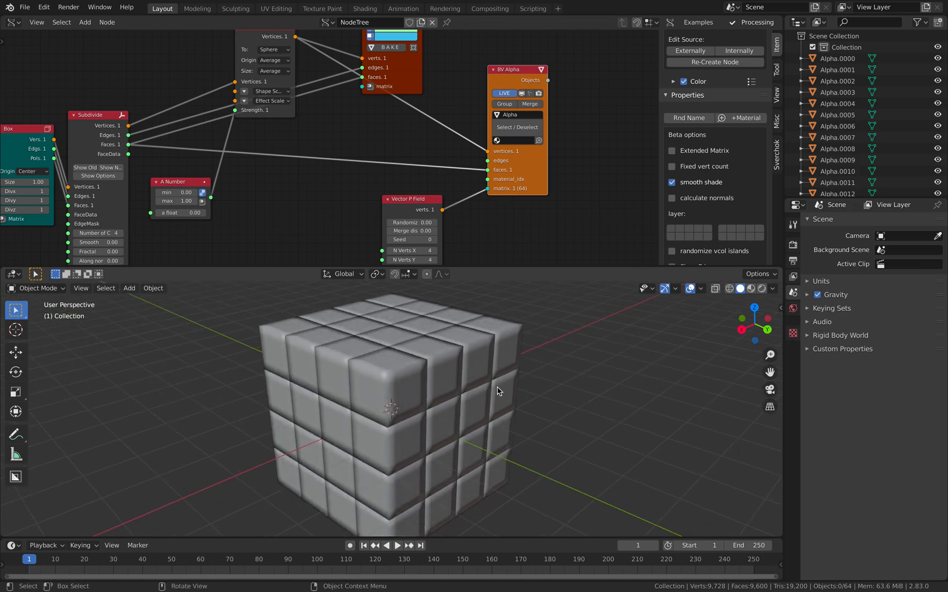
pyautogui.hotkey('ctrl', 's')
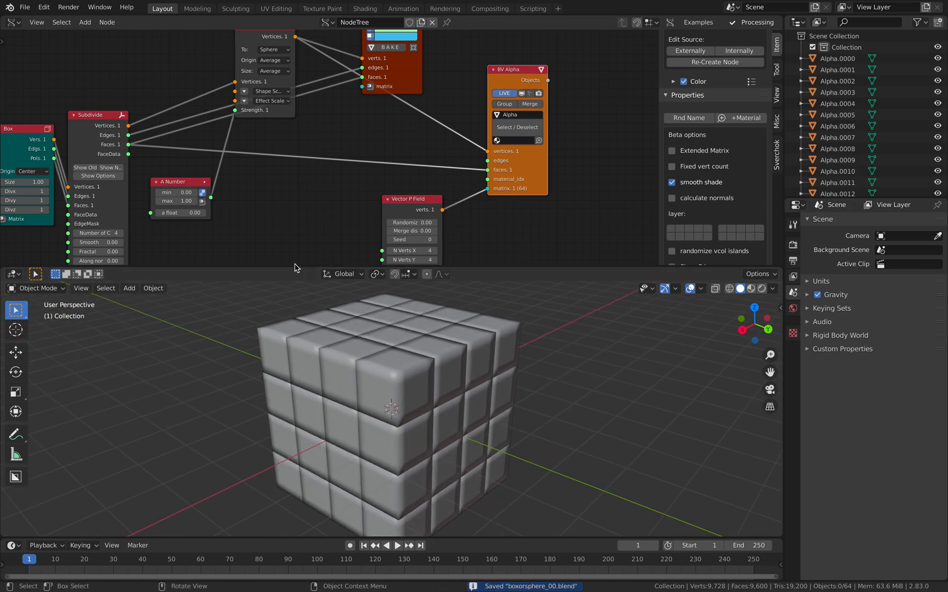
# Collapse the node editor's sidebar and review the list of generated Alpha objects in the outliner
pyautogui.moveTo(658, 179); pyautogui.dragTo(844, 182)
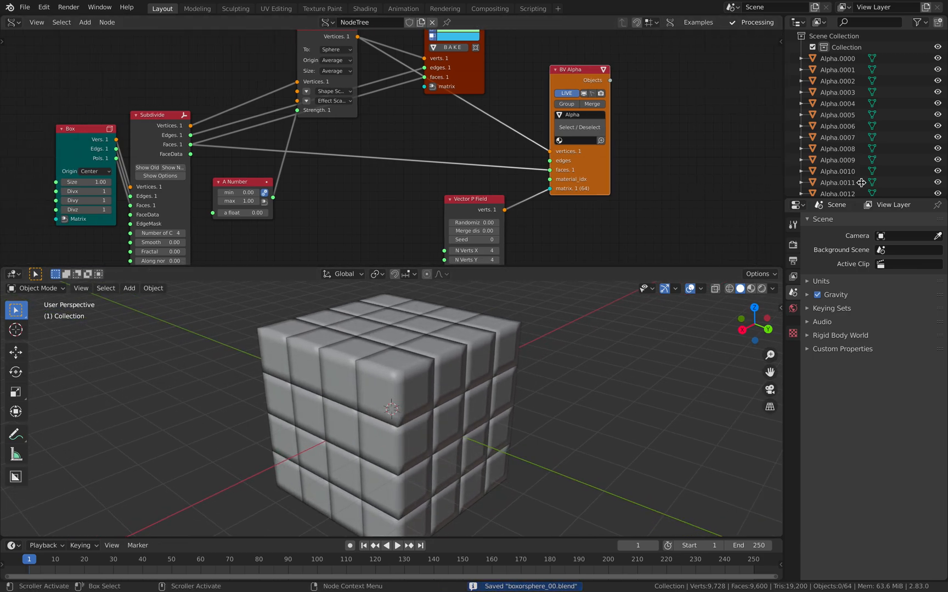
pyautogui.moveTo(569, 81); pyautogui.dragTo(557, 71)
pyautogui.scroll(-20, 867, 115)
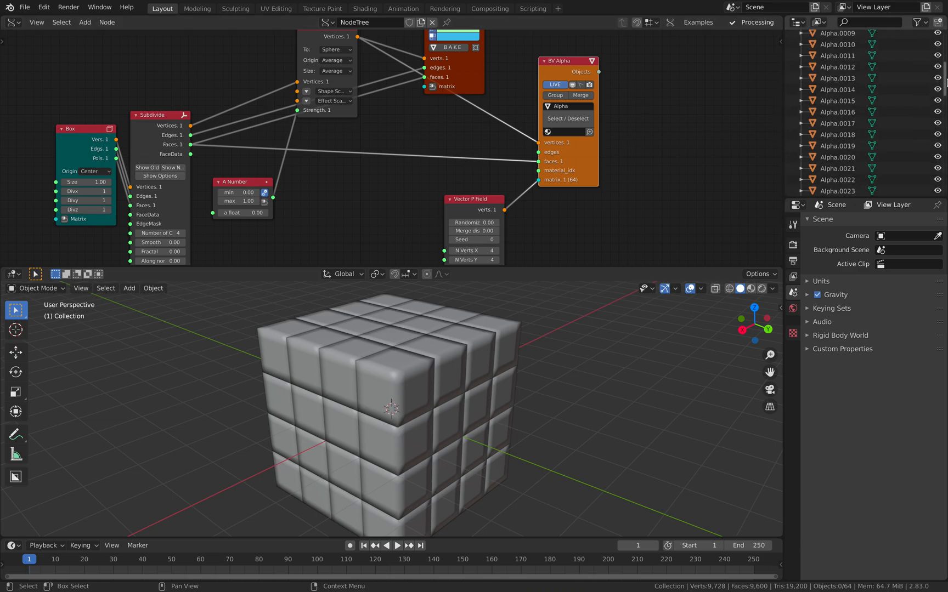
pyautogui.scroll(20, 867, 115)
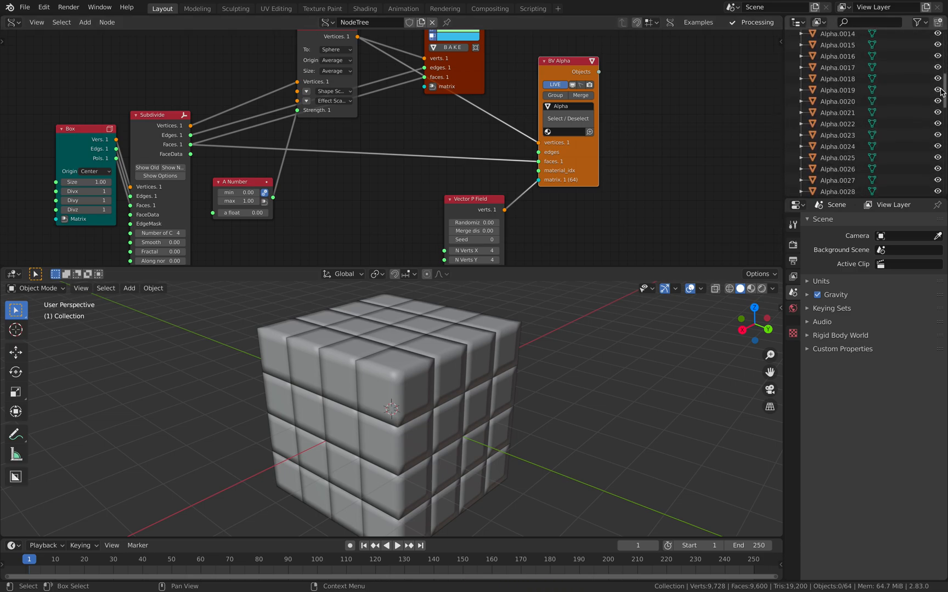
# Save the file with the current node tree
pyautogui.press('a')
pyautogui.press('g')
pyautogui.moveTo(503, 93); pyautogui.dragTo(503, 88)
pyautogui.click(547, 125)
pyautogui.hotkey('ctrl', 's')
pyautogui.moveTo(521, 143); pyautogui.dragTo(542, 99, button='middle')
pyautogui.moveTo(478, 385); pyautogui.dragTo(488, 366, button='middle')
pyautogui.moveTo(387, 216); pyautogui.dragTo(419, 195, button='middle')
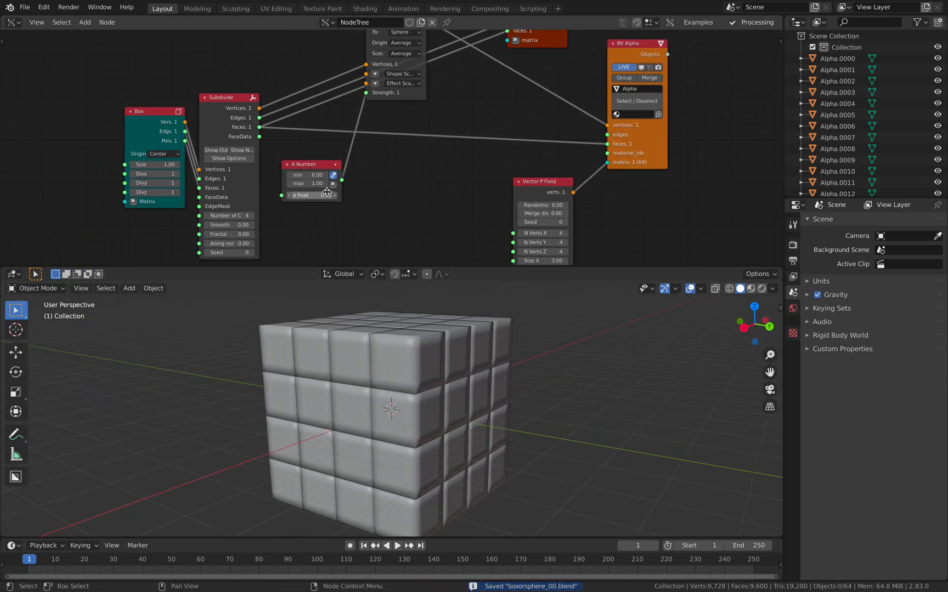
# Vary the A Number float, ending at 0.00, and move the Subdivide node up and the Box node away from it
pyautogui.moveTo(312, 195); pyautogui.dragTo(349, 192)
pyautogui.moveTo(350, 192); pyautogui.dragTo(371, 175, button='middle')
pyautogui.moveTo(250, 80); pyautogui.dragTo(243, 41)
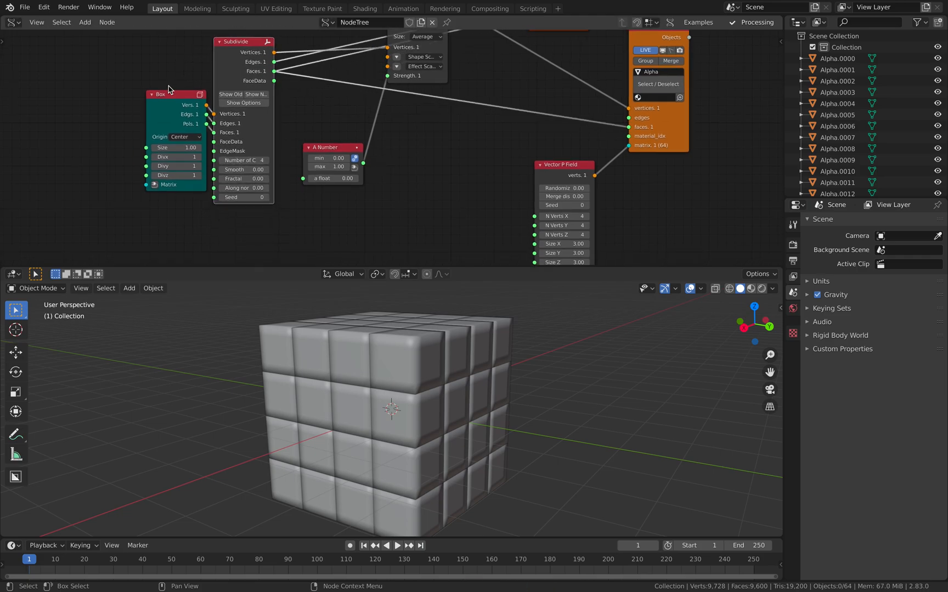
pyautogui.moveTo(169, 93); pyautogui.dragTo(94, 79)
pyautogui.click(328, 150)
# Add a Random Num Gen node between the A Number and Vector P Field nodes
pyautogui.hotkey('shift', 'a')
pyautogui.click(407, 185)
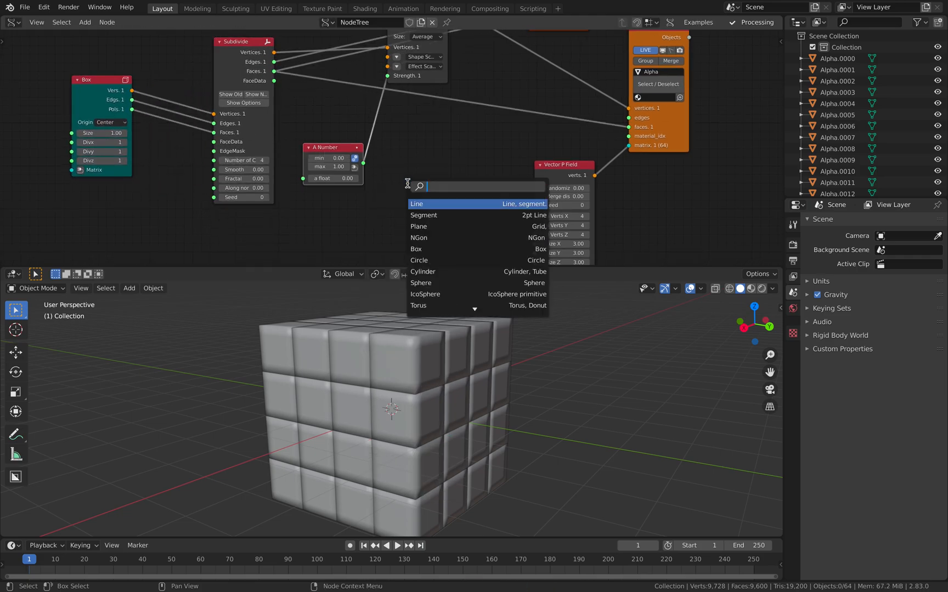
pyautogui.write('random num')
pyautogui.press('Return')
pyautogui.click(406, 144)
pyautogui.moveTo(434, 139); pyautogui.dragTo(432, 174, button='middle')
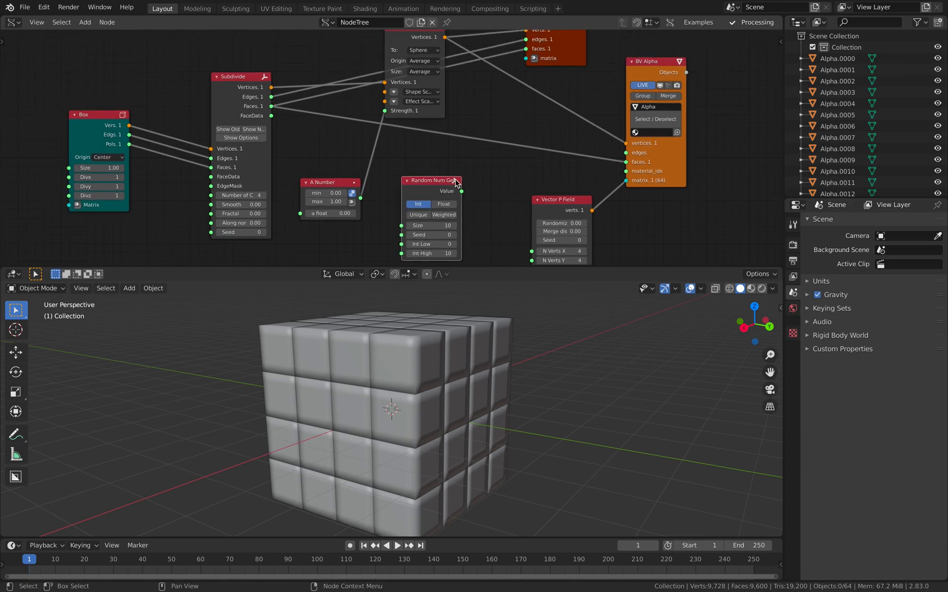
# Link the Random Num Gen's Value output to the Cast to Sphere node's Strength input, replacing the A Number link
pyautogui.moveTo(466, 195); pyautogui.dragTo(475, 187)
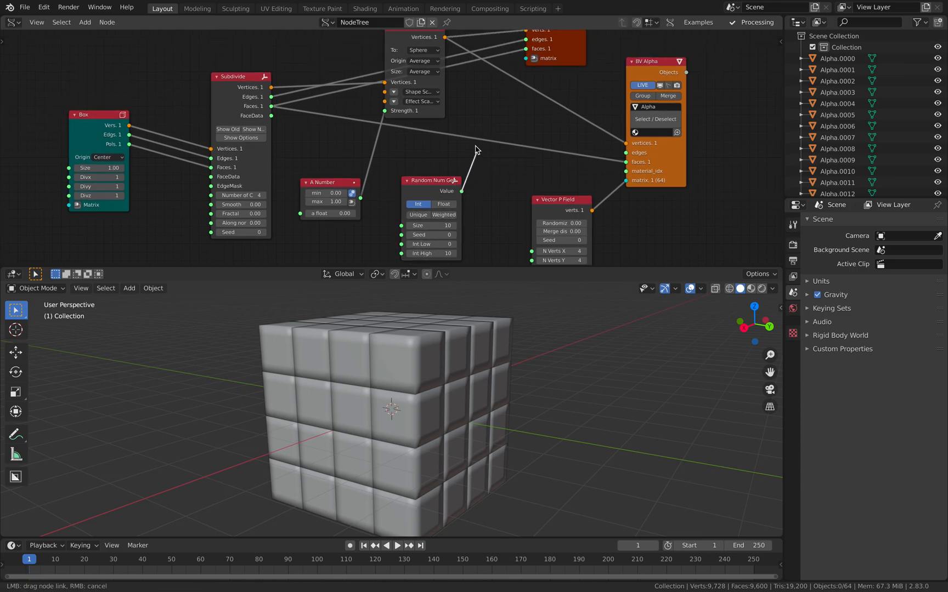
pyautogui.moveTo(393, 115); pyautogui.dragTo(387, 111)
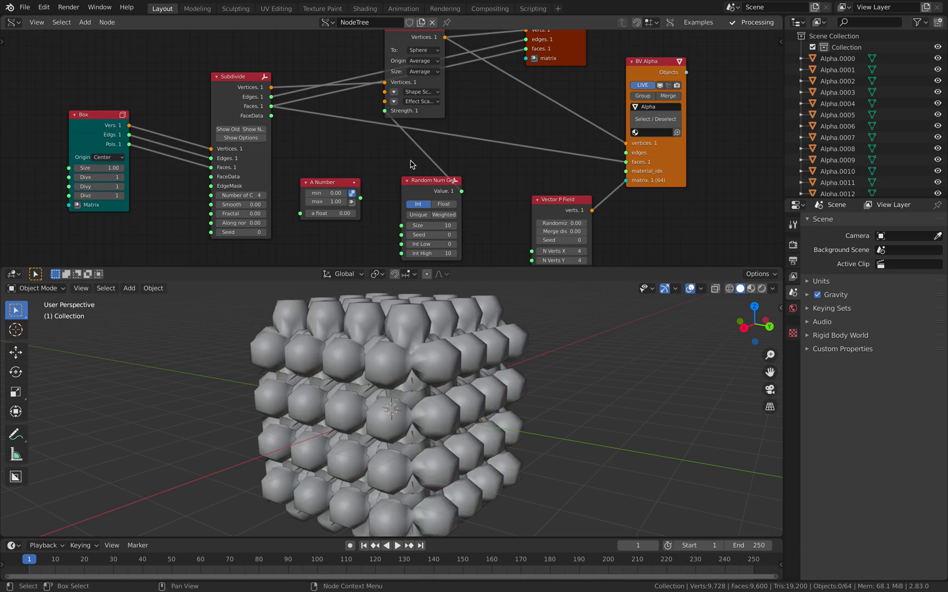
pyautogui.moveTo(489, 327); pyautogui.dragTo(504, 346, button='middle')
# Set the Random Num Gen node's Seed to 24 and Int High to 1
pyautogui.moveTo(433, 234); pyautogui.dragTo(442, 235)
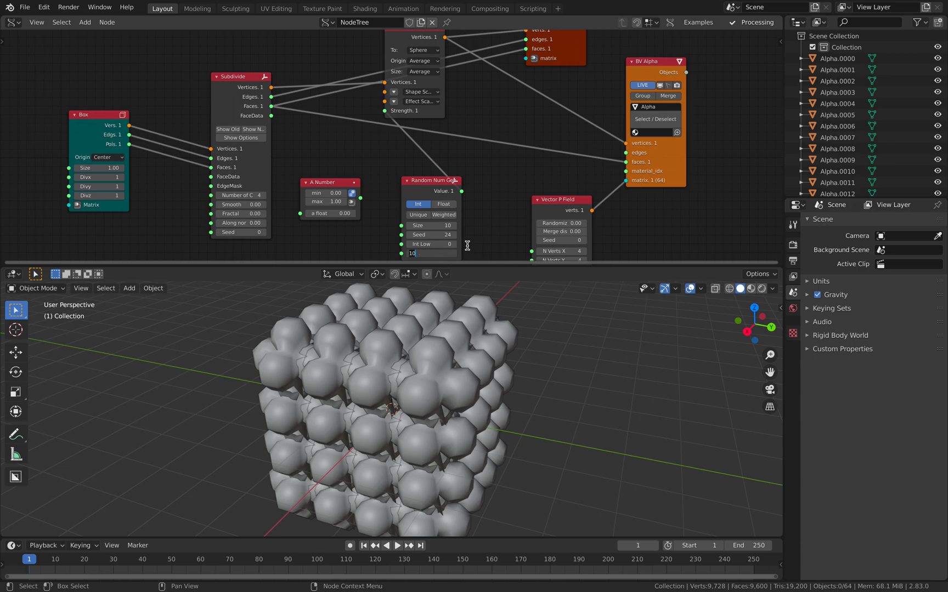
pyautogui.press('Return')
pyautogui.moveTo(454, 369); pyautogui.dragTo(428, 371, button='middle')
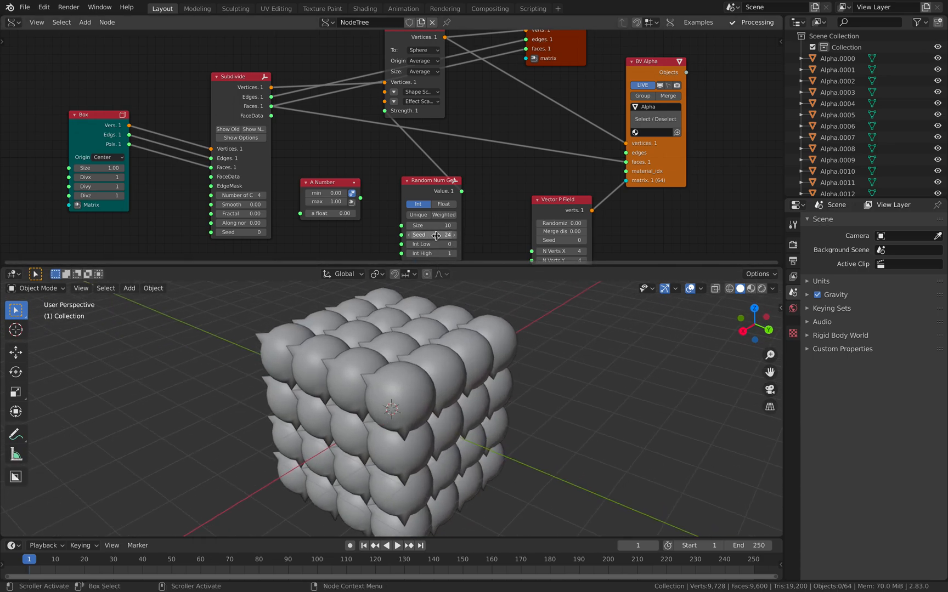
# Increase the Random Num Gen node's Size to 46 and vary its Seed, ending at 158
pyautogui.moveTo(434, 226); pyautogui.dragTo(454, 225)
pyautogui.moveTo(447, 394); pyautogui.dragTo(439, 370, button='middle')
pyautogui.moveTo(430, 235); pyautogui.dragTo(456, 235)
pyautogui.moveTo(419, 381); pyautogui.dragTo(526, 307, button='middle')
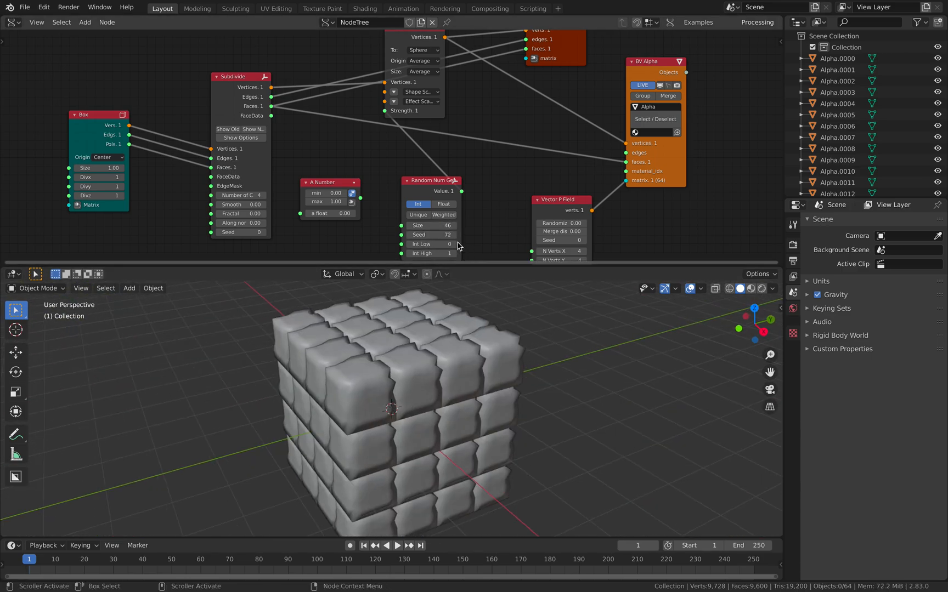
pyautogui.moveTo(433, 235); pyautogui.dragTo(477, 235)
pyautogui.moveTo(467, 329); pyautogui.dragTo(387, 339, button='middle')
# Move the A Number node below the Box node and place the Random Num Gen node beside the Subdivide node
pyautogui.moveTo(427, 184); pyautogui.dragTo(336, 165)
pyautogui.moveTo(394, 167); pyautogui.dragTo(443, 185, button='middle')
pyautogui.moveTo(380, 186); pyautogui.dragTo(208, 236)
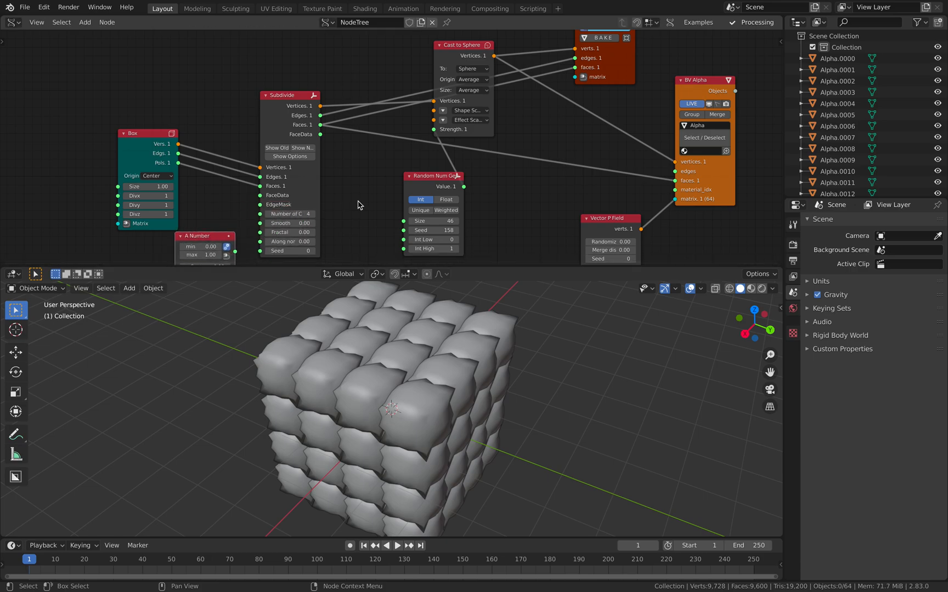
pyautogui.moveTo(393, 194); pyautogui.dragTo(361, 180, button='middle')
pyautogui.moveTo(384, 169); pyautogui.dragTo(324, 158)
pyautogui.moveTo(377, 164); pyautogui.dragTo(368, 179, button='middle')
# Add a List Split node beside the Random Num Gen node
pyautogui.scroll(1, 385, 172)
pyautogui.hotkey('alt', 'space')
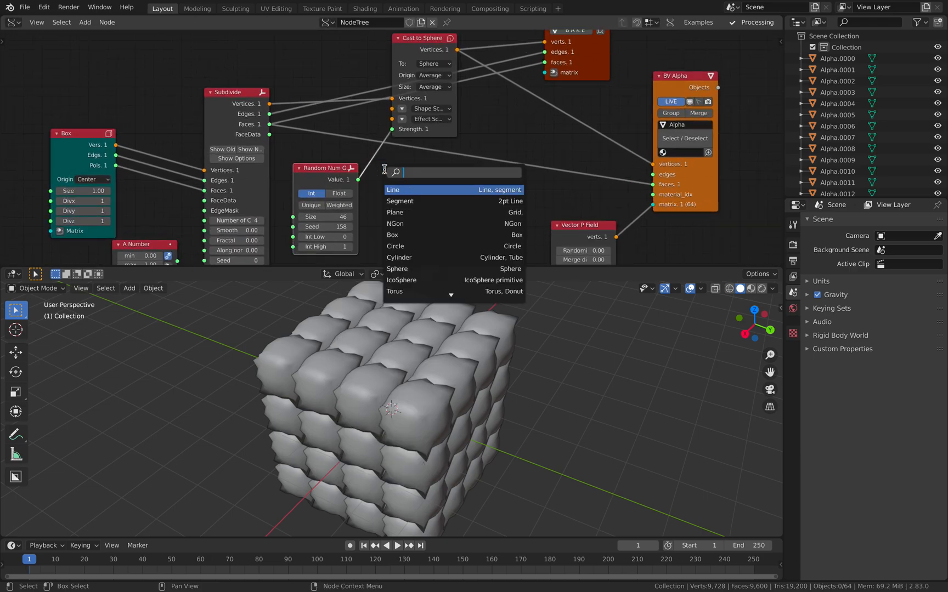
pyautogui.write('list split')
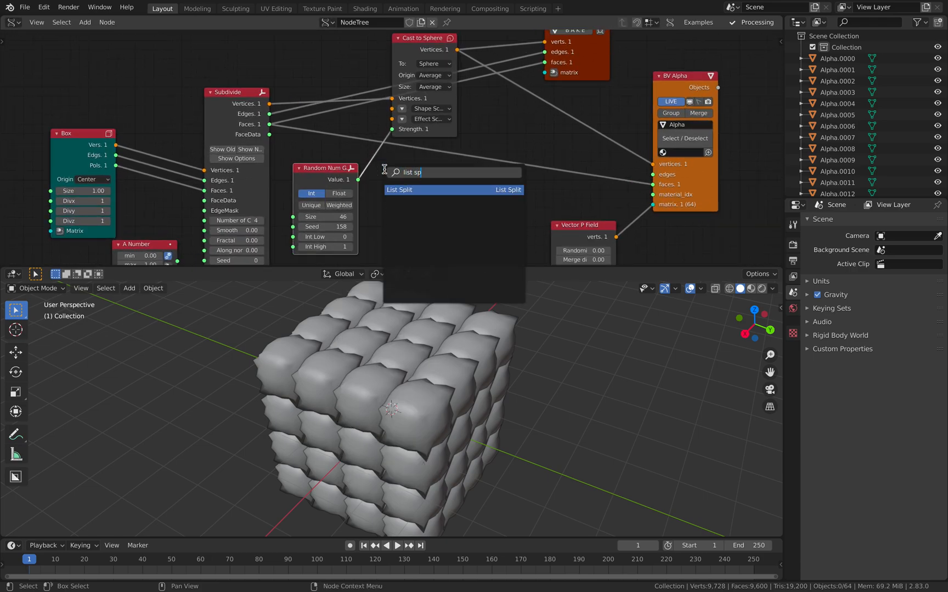
pyautogui.press('Return')
pyautogui.click(379, 173)
pyautogui.moveTo(445, 155); pyautogui.dragTo(386, 193, button='middle')
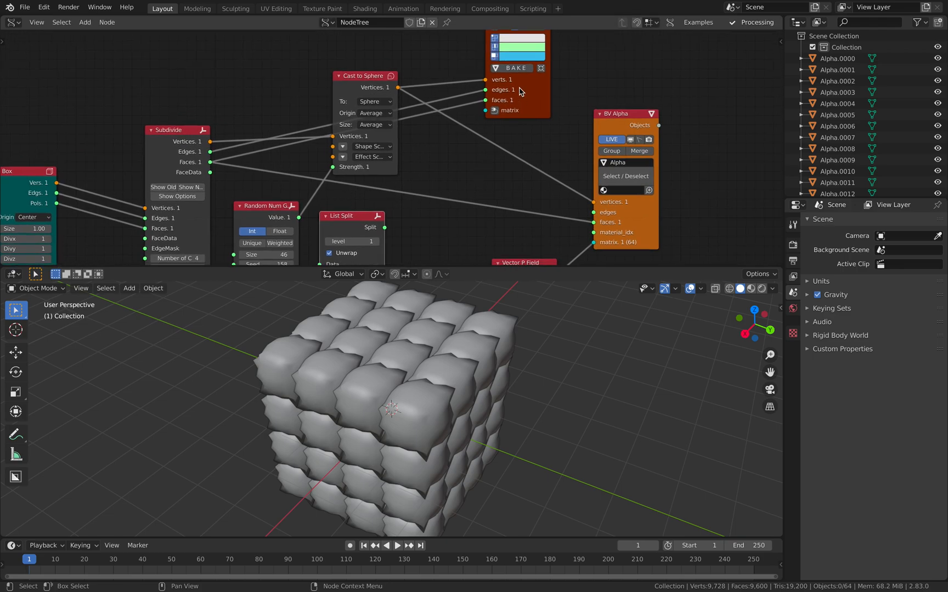
# Reposition the BV Alpha and Vector P Field nodes and examine the matrix link between them
pyautogui.scroll(-1, 519, 89)
pyautogui.moveTo(581, 176); pyautogui.dragTo(570, 156, button='middle')
pyautogui.moveTo(601, 198); pyautogui.dragTo(635, 186)
pyautogui.scroll(2, 620, 194)
pyautogui.moveTo(535, 244); pyautogui.dragTo(565, 214)
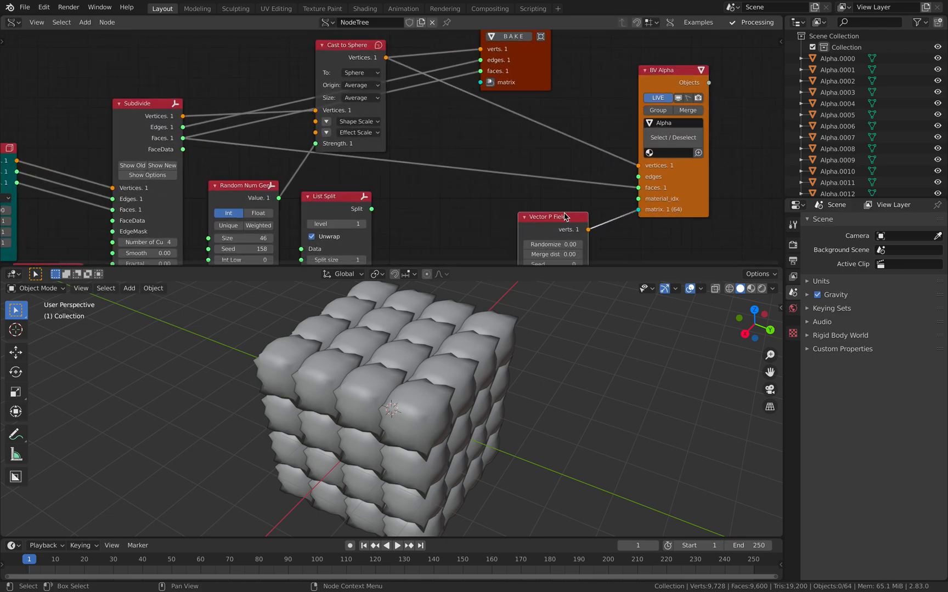
pyautogui.moveTo(657, 227); pyautogui.dragTo(602, 176, button='middle')
pyautogui.scroll(3, 602, 176)
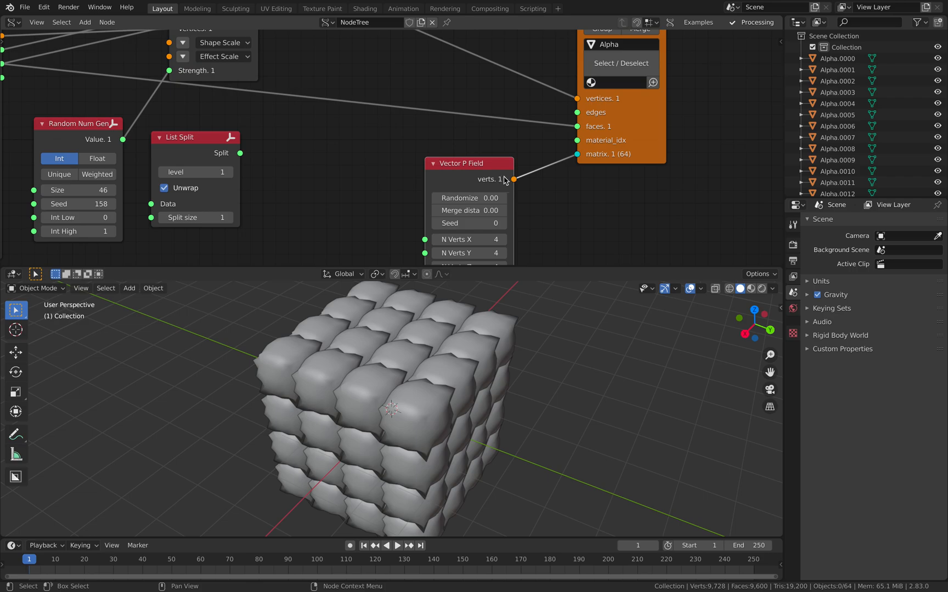
pyautogui.scroll(-3, 564, 131)
pyautogui.moveTo(564, 132); pyautogui.dragTo(569, 175, button='middle')
pyautogui.scroll(1, 623, 161)
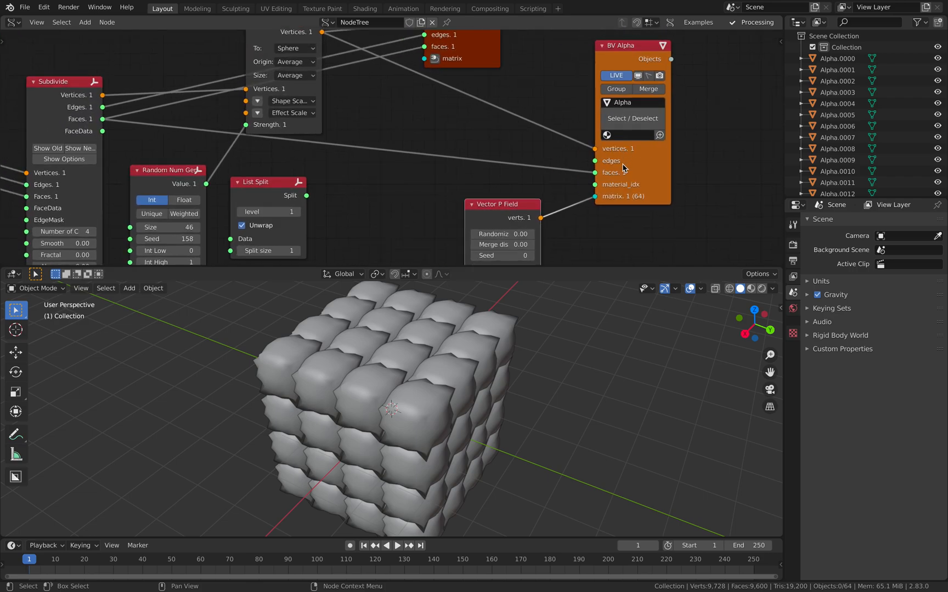
pyautogui.scroll(-1, 351, 173)
pyautogui.moveTo(345, 178); pyautogui.dragTo(383, 205, button='middle')
# Route the Random Num Gen's Value through List Split's Data input and link Split to Cast to Sphere's Strength
pyautogui.moveTo(329, 208); pyautogui.dragTo(333, 195)
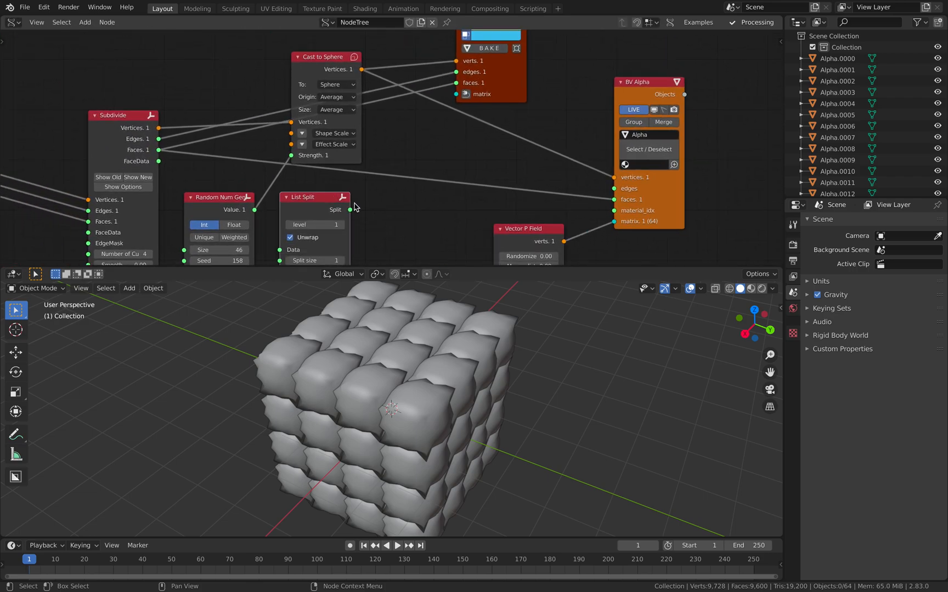
pyautogui.moveTo(340, 207); pyautogui.dragTo(376, 165, button='middle')
pyautogui.scroll(-1, 375, 165)
pyautogui.moveTo(295, 167); pyautogui.dragTo(319, 204)
pyautogui.moveTo(383, 168); pyautogui.dragTo(329, 117)
pyautogui.moveTo(438, 332); pyautogui.dragTo(340, 297, button='middle')
# Set the Random Num Gen node's Seed to 190 and its Size to 64
pyautogui.moveTo(257, 216); pyautogui.dragTo(269, 216)
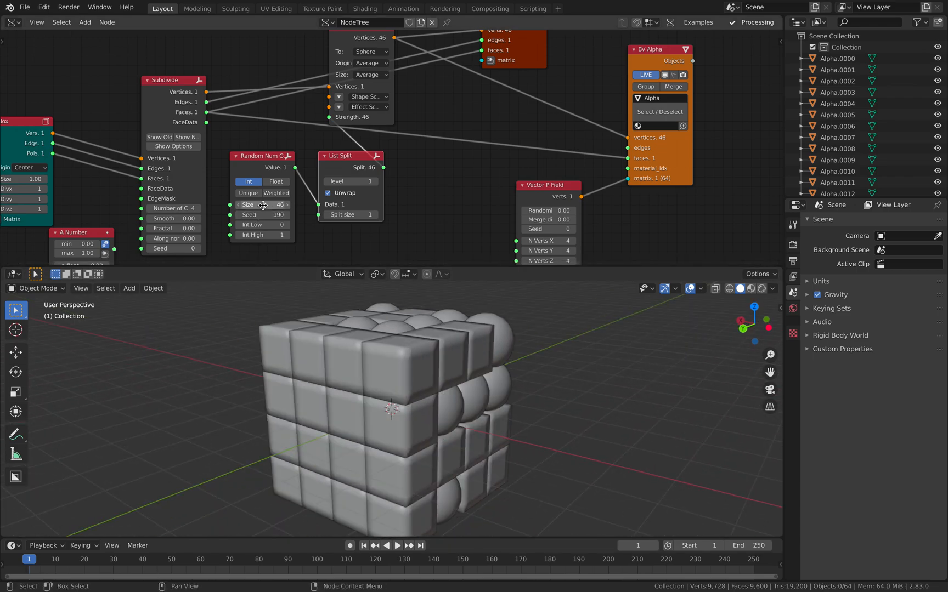
pyautogui.write('64')
pyautogui.press('Return')
pyautogui.scroll(3, 416, 209)
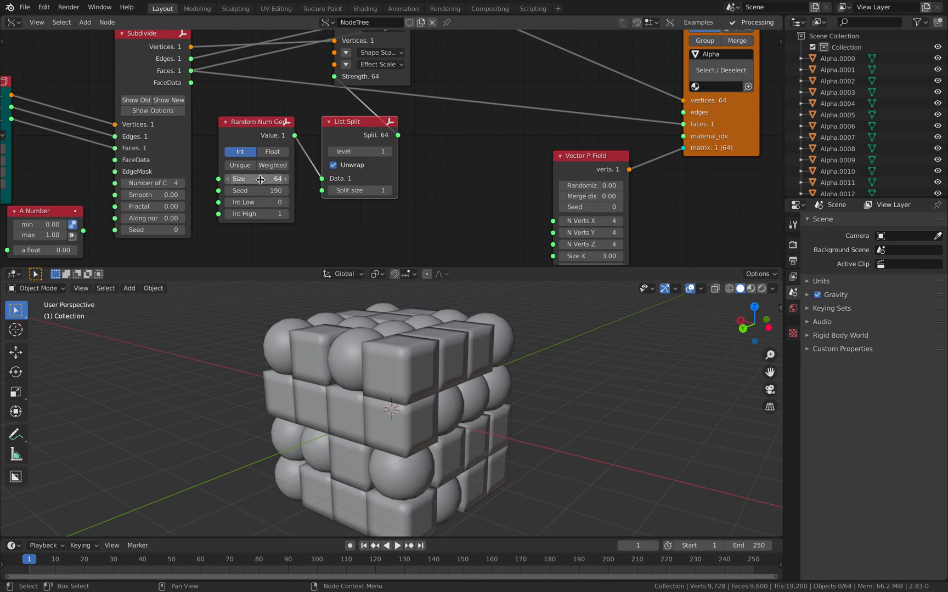
# Inspect the links into BV Alpha and spread out the BV Alpha, Cast to Sphere and BMesh viewer nodes
pyautogui.hscroll(3, 491, 206)
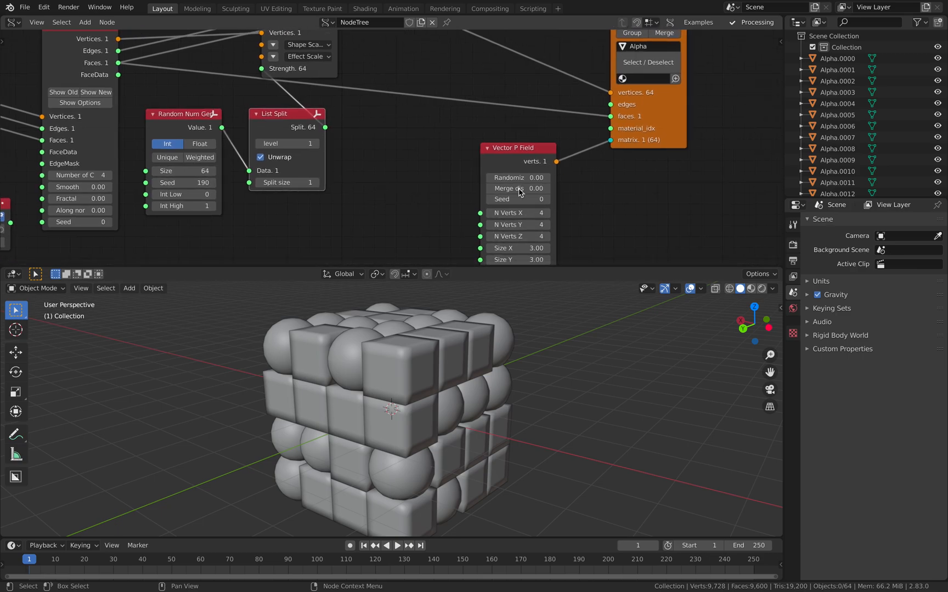
pyautogui.press('KP_Decimal')
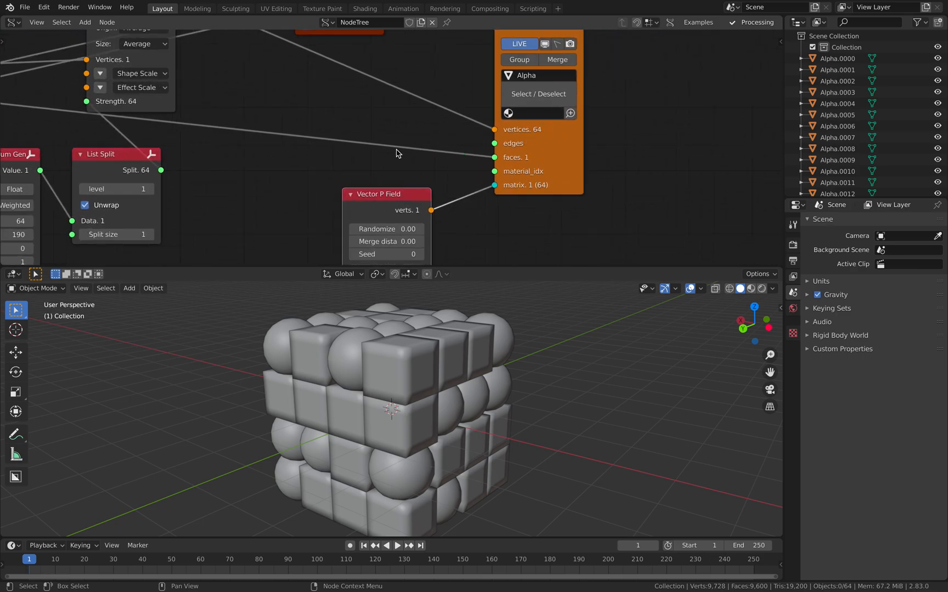
pyautogui.scroll(-6, 274, 159)
pyautogui.moveTo(269, 156); pyautogui.dragTo(409, 185, button='middle')
pyautogui.scroll(1, 398, 209)
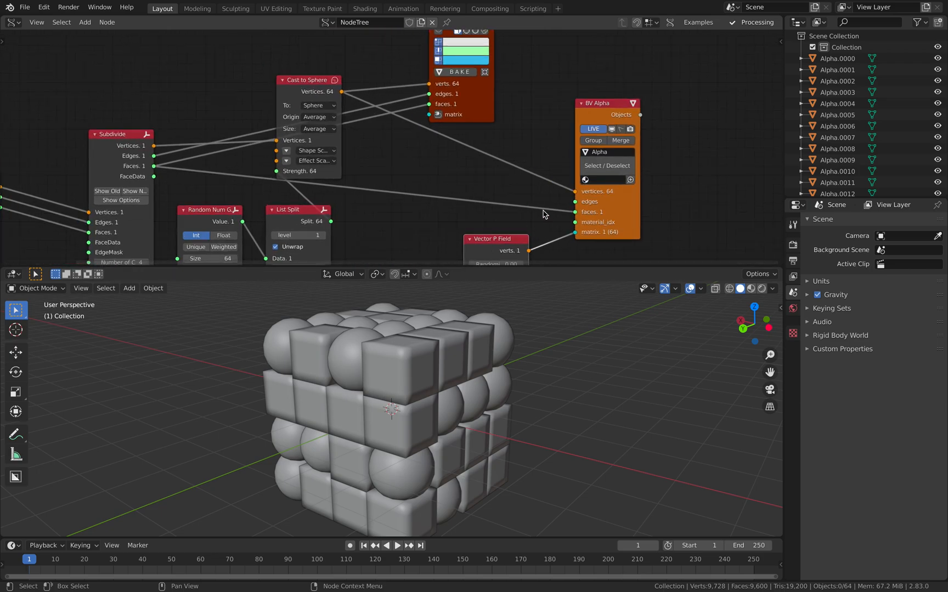
pyautogui.click(126, 167)
pyautogui.moveTo(588, 209); pyautogui.dragTo(616, 197)
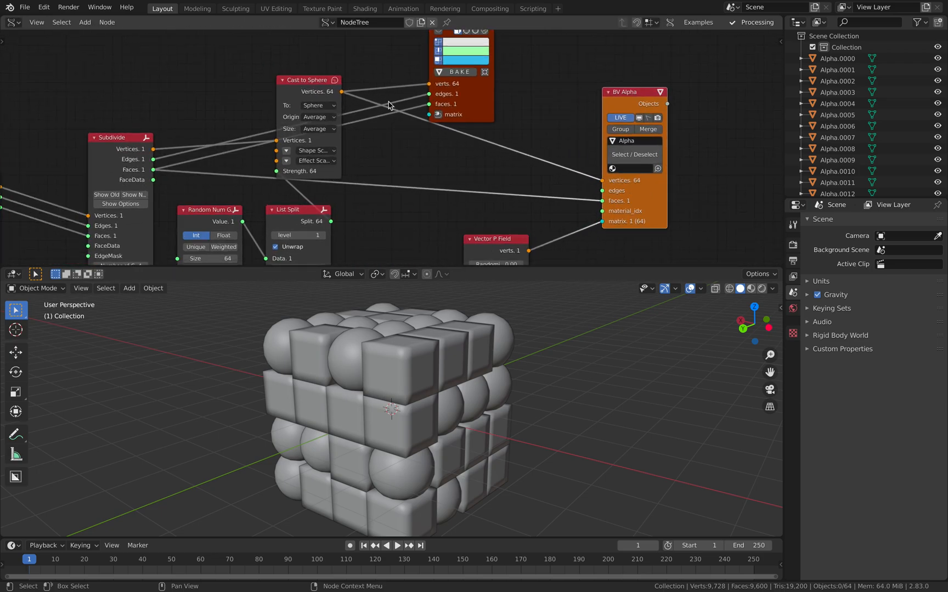
pyautogui.moveTo(322, 81); pyautogui.dragTo(338, 64)
pyautogui.moveTo(466, 94); pyautogui.dragTo(474, 79)
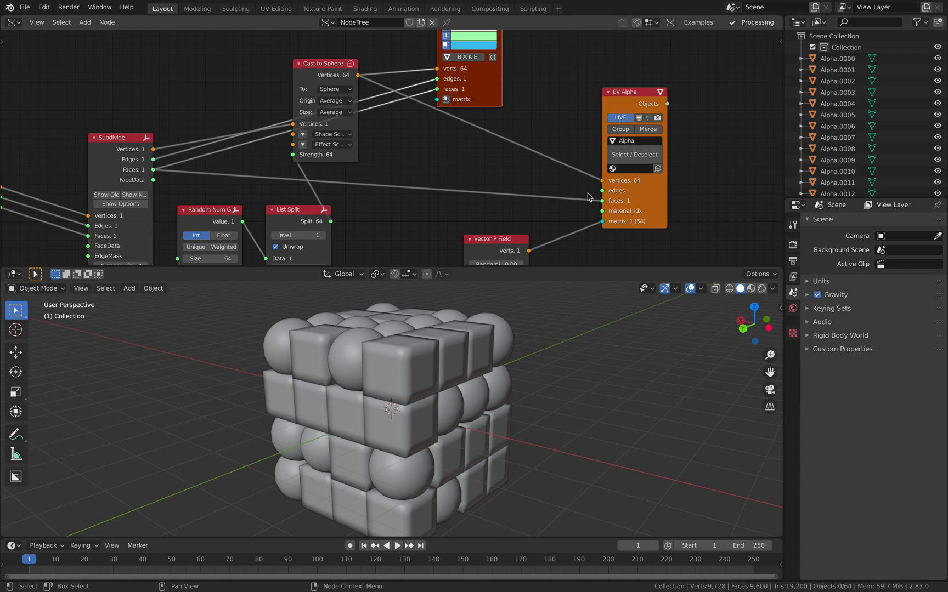
# Move the Vector P Field and BV Alpha nodes apart and shift the BMesh viewer to free space along the faces link
pyautogui.scroll(-2, 541, 171)
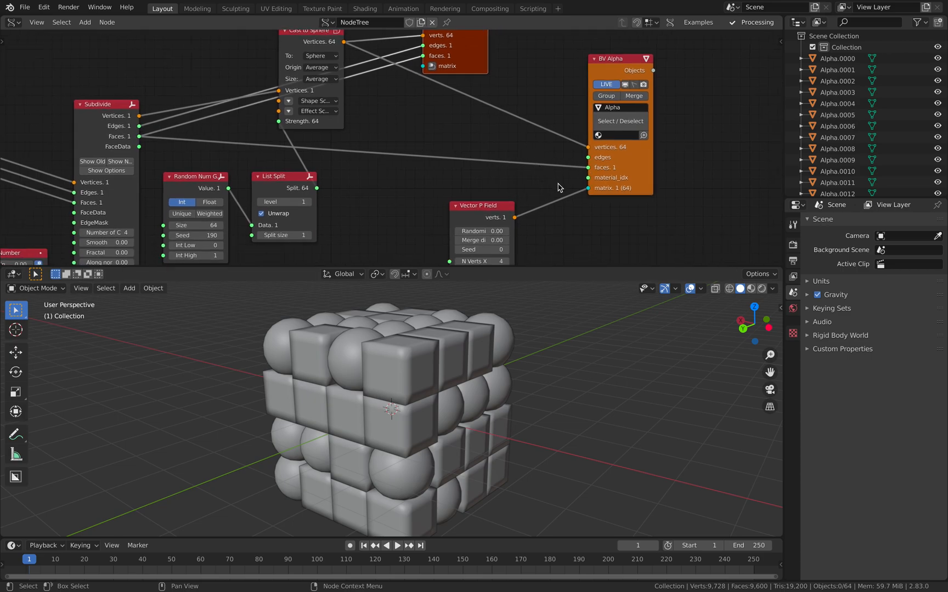
pyautogui.moveTo(498, 210); pyautogui.dragTo(450, 203)
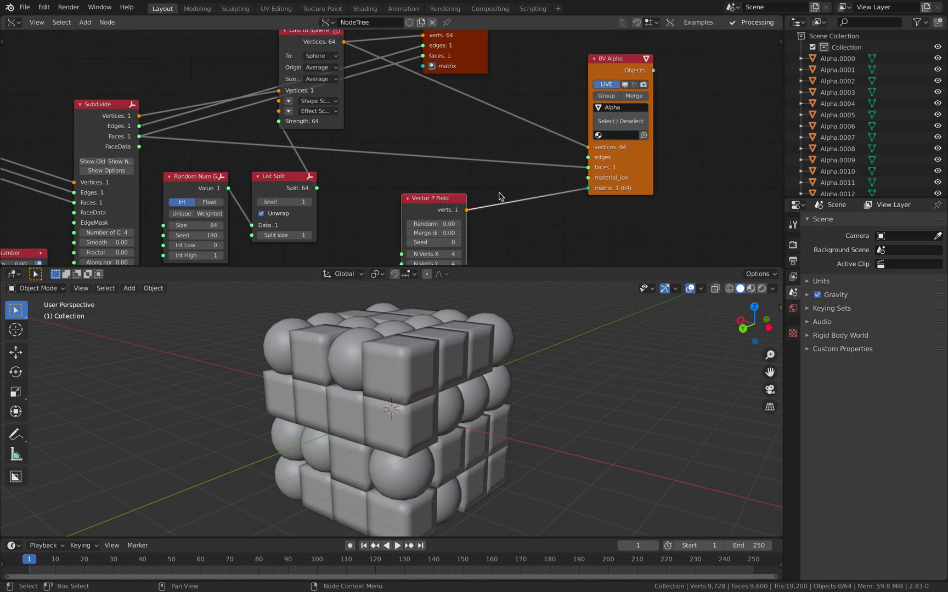
pyautogui.moveTo(618, 176); pyautogui.dragTo(655, 164)
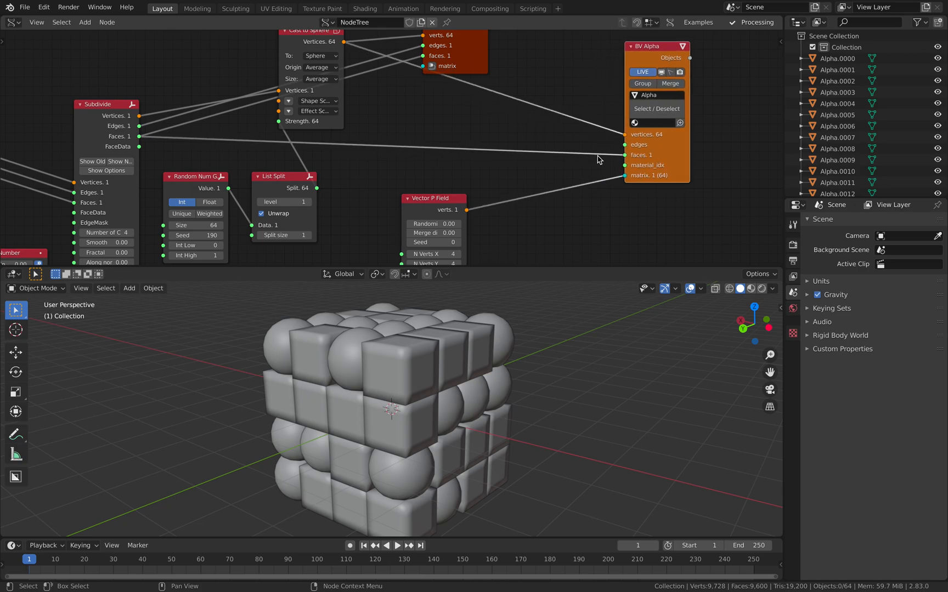
pyautogui.moveTo(493, 137); pyautogui.dragTo(501, 169, button='middle')
pyautogui.moveTo(486, 103); pyautogui.dragTo(506, 92)
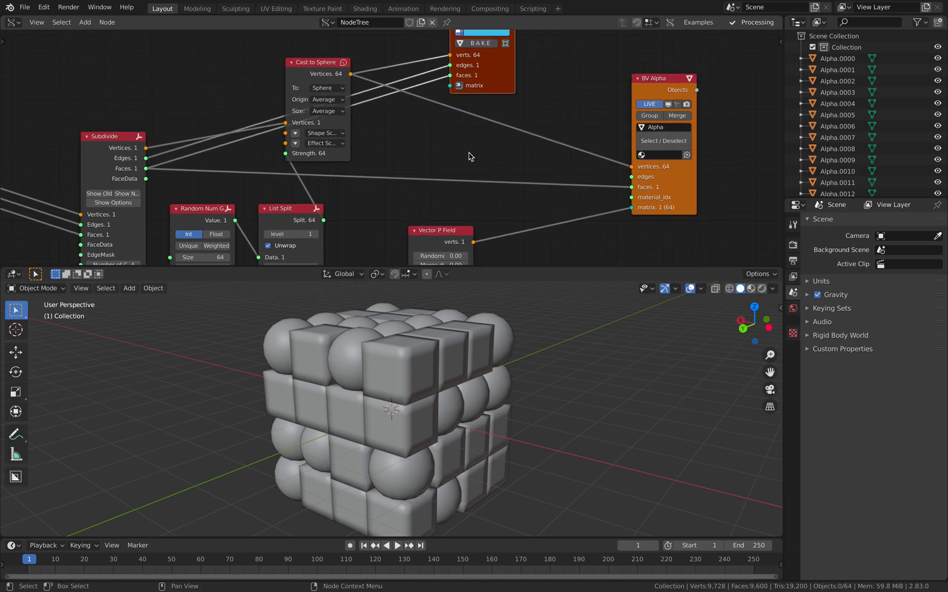
# Add a List Repeater node into the link from Subdivide's Faces to BV Alpha's faces
pyautogui.hotkey('shift', 'a')
pyautogui.click(466, 155)
pyautogui.write('repea')
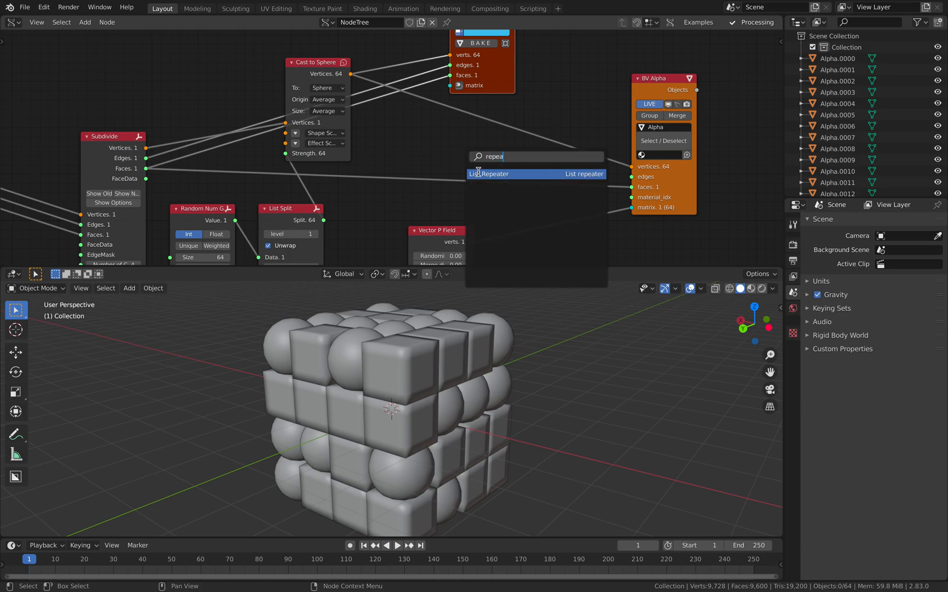
pyautogui.click(478, 174)
pyautogui.click(455, 173)
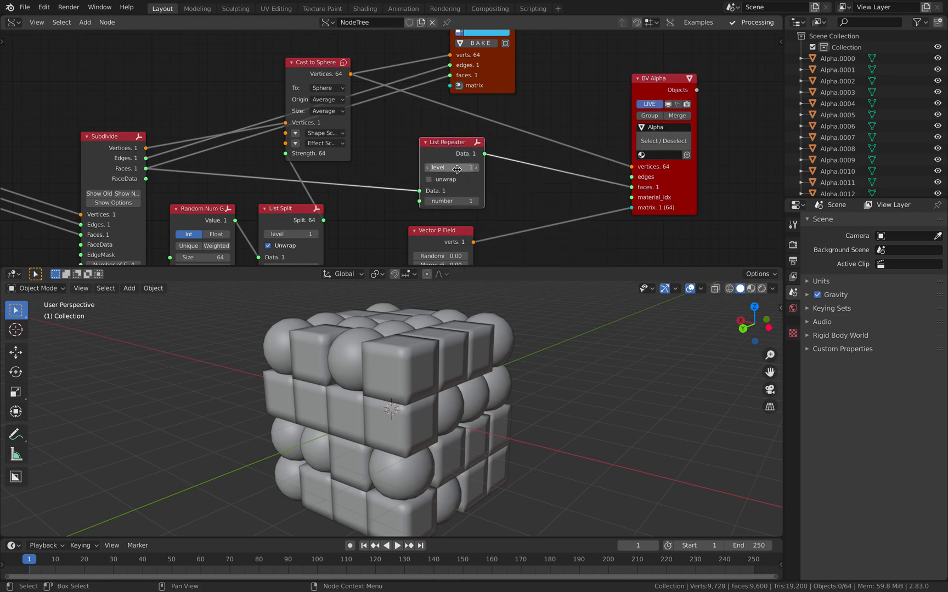
pyautogui.click(457, 169)
pyautogui.write('64')
pyautogui.press('Return')
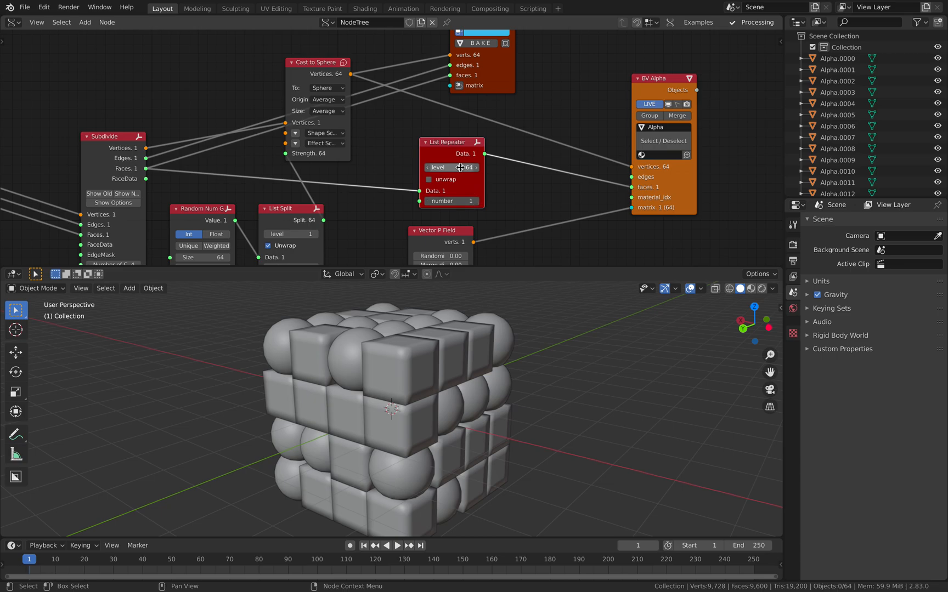
pyautogui.write('1')
pyautogui.press('Return')
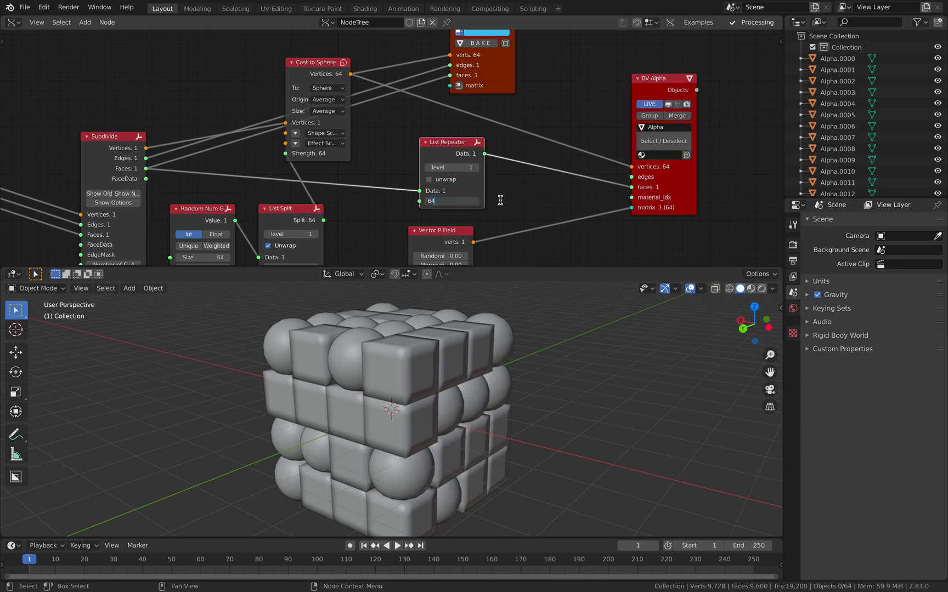
# Set the List Repeater node's number to 64 and enable unwrap
pyautogui.click(429, 179)
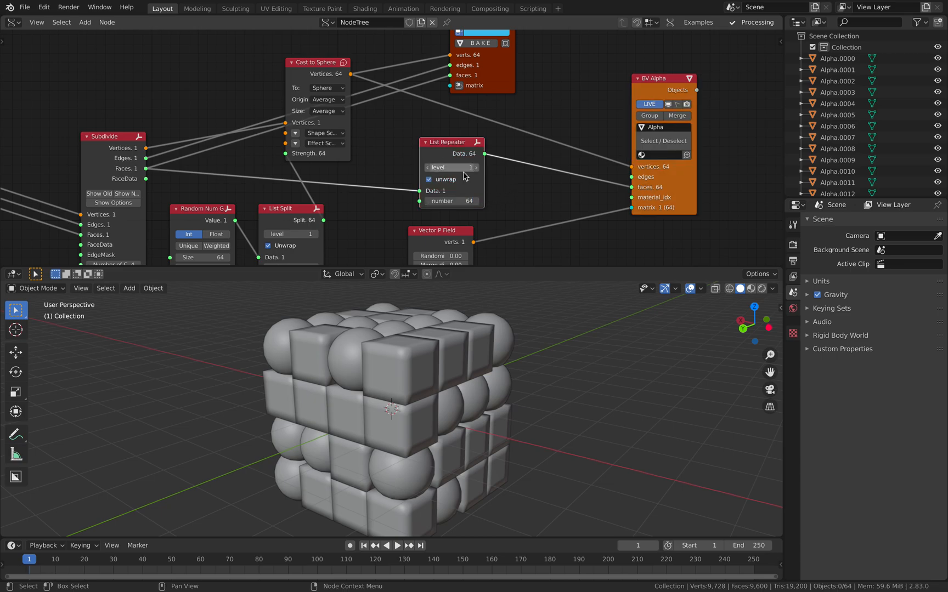
pyautogui.moveTo(397, 211); pyautogui.dragTo(372, 189, button='middle')
pyautogui.moveTo(502, 322); pyautogui.dragTo(280, 336, button='middle')
pyautogui.scroll(-2, 366, 343)
pyautogui.moveTo(366, 343); pyautogui.dragTo(401, 350, button='middle')
# Deselect all objects in the 3D view and save the file
pyautogui.press('a')
pyautogui.hotkey('alt', 'a')
pyautogui.hotkey('ctrl', 's')
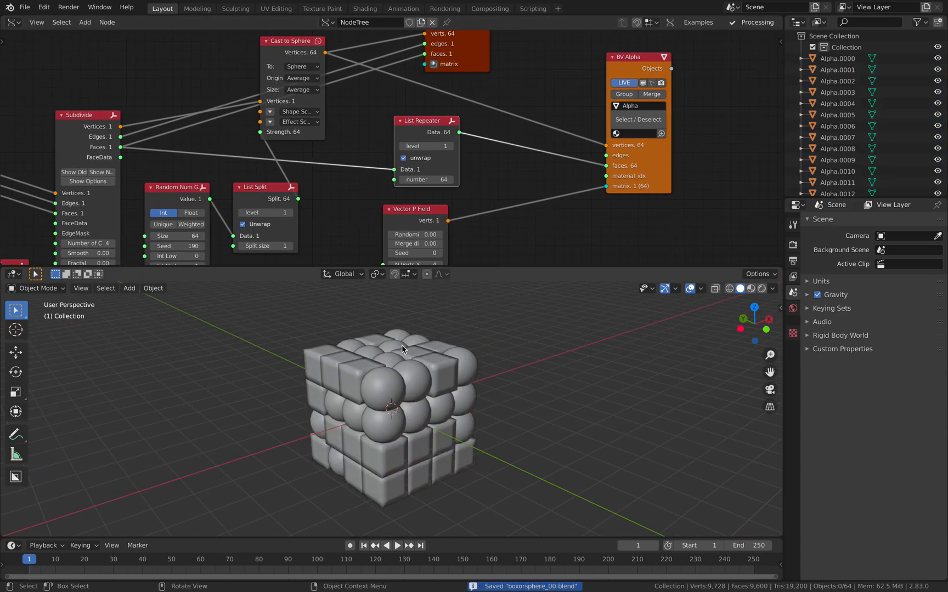
# Collapse the List Repeater node on the faces link and rearrange the BV Alpha and Vector P Field nodes around it
pyautogui.moveTo(631, 170); pyautogui.dragTo(649, 153)
pyautogui.moveTo(447, 122); pyautogui.dragTo(473, 145)
pyautogui.click(443, 124)
pyautogui.moveTo(410, 217); pyautogui.dragTo(493, 203)
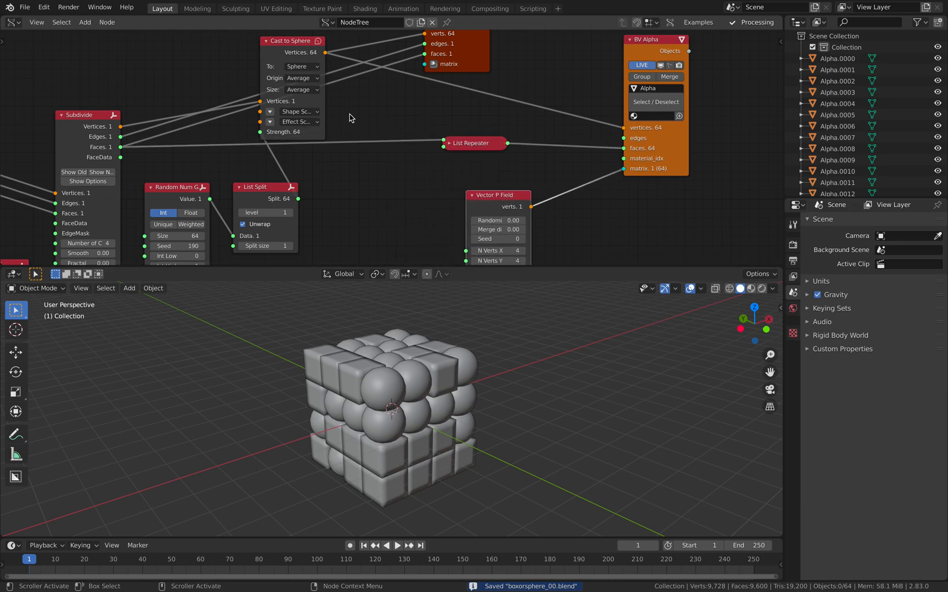
# Move the Cast to Sphere node and collapse the List Split node, placing it above Random Num Gen
pyautogui.moveTo(321, 102); pyautogui.dragTo(359, 93)
pyautogui.click(239, 187)
pyautogui.moveTo(251, 193); pyautogui.dragTo(252, 173)
pyautogui.moveTo(252, 174); pyautogui.dragTo(294, 131, button='middle')
# Set the Random Num Gen node's seed to 262 and save the file
pyautogui.moveTo(219, 204); pyautogui.dragTo(259, 204)
pyautogui.hotkey('ctrl', 's')
pyautogui.moveTo(286, 195); pyautogui.dragTo(278, 170, button='middle')
pyautogui.scroll(3, 225, 164)
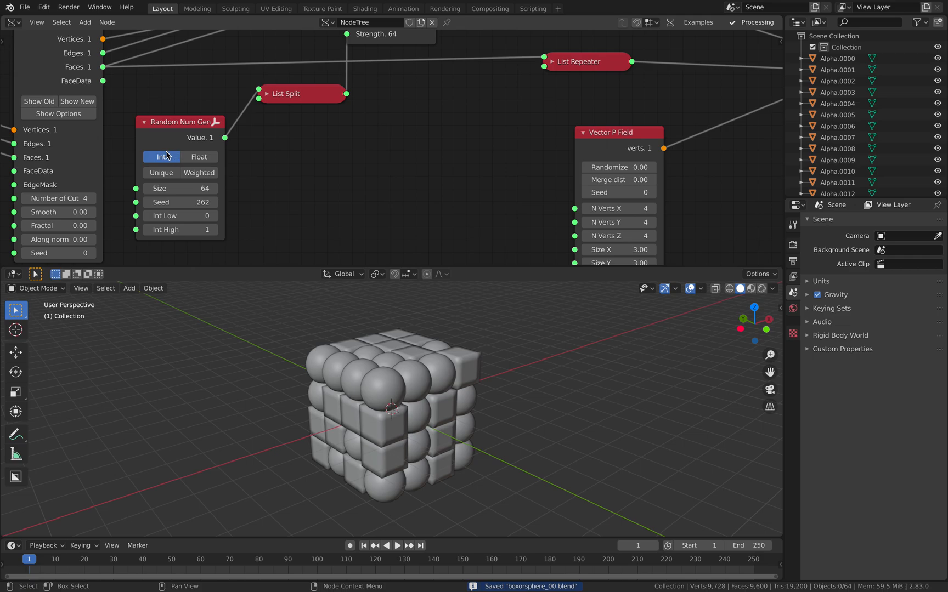
# Switch the Random Num Gen node to Float and set its seed to 350
pyautogui.click(200, 157)
pyautogui.moveTo(432, 415); pyautogui.dragTo(272, 282, button='middle')
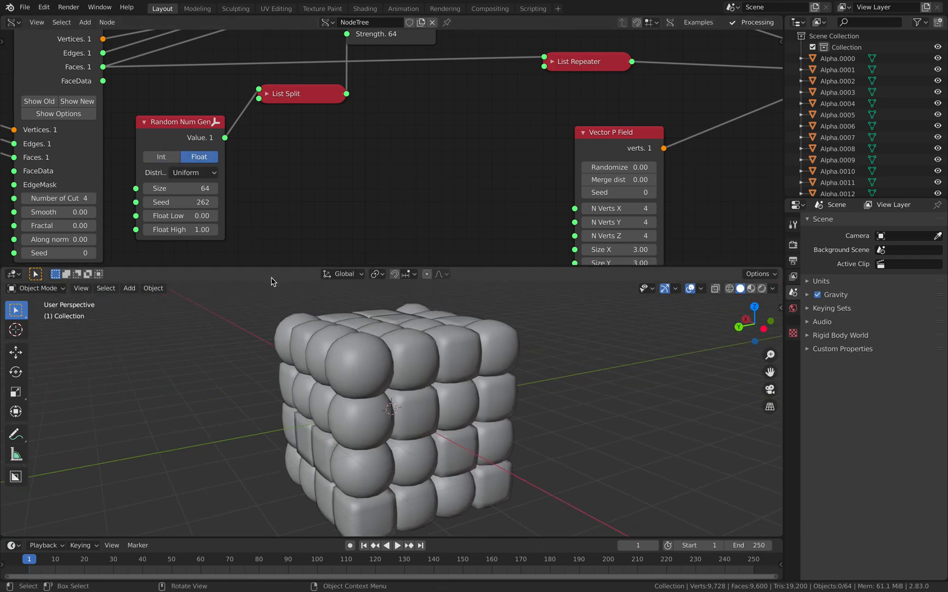
pyautogui.moveTo(185, 203); pyautogui.dragTo(233, 280)
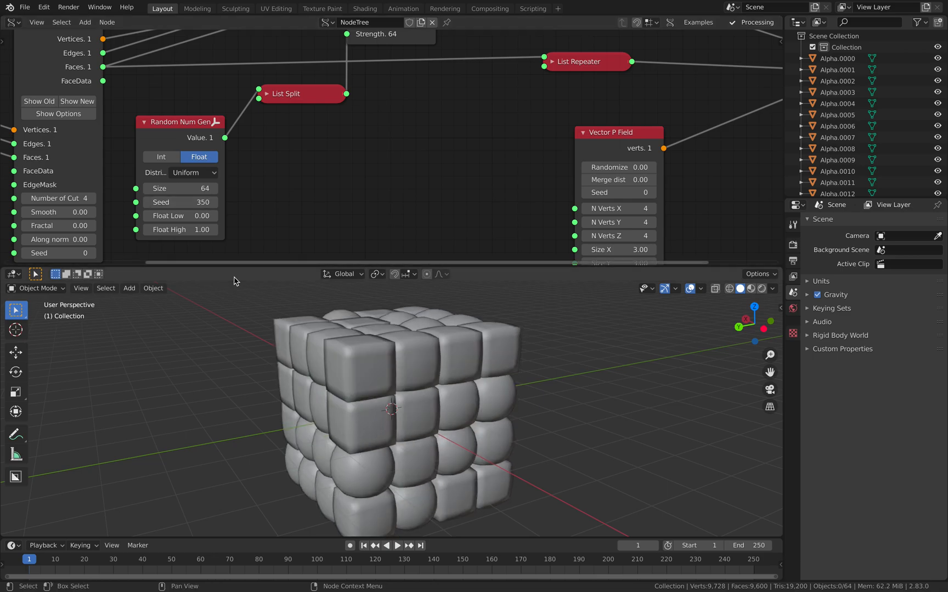
pyautogui.moveTo(316, 328); pyautogui.dragTo(253, 333, button='middle')
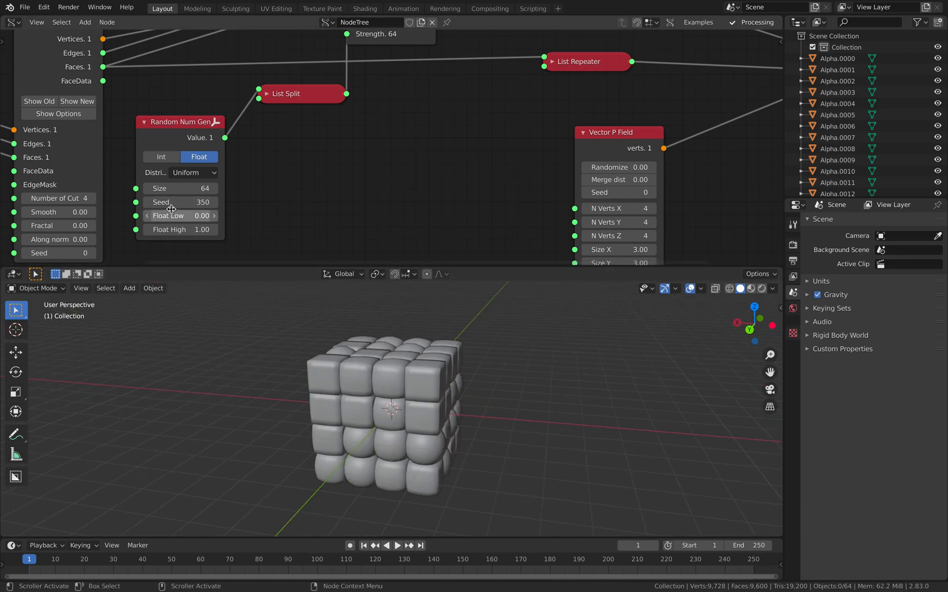
# Set the Random Num Gen's Float Low to 0 and Float High to 1, and switch the node back to Int
pyautogui.moveTo(178, 217); pyautogui.dragTo(159, 229)
pyautogui.click(190, 217)
pyautogui.write('0')
pyautogui.press('Tab')
pyautogui.write('1')
pyautogui.press('Return')
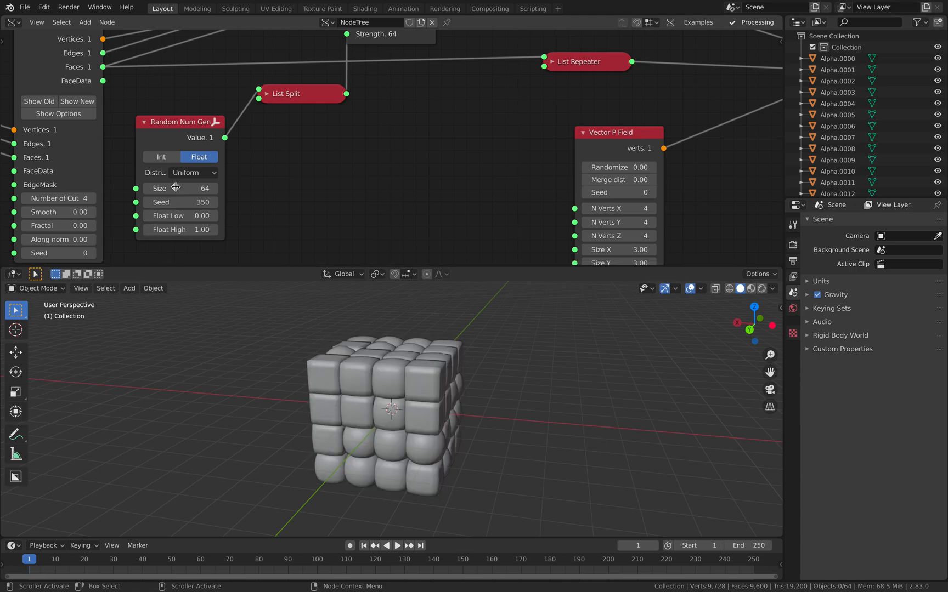
pyautogui.click(165, 158)
pyautogui.moveTo(351, 351); pyautogui.dragTo(217, 244, button='middle')
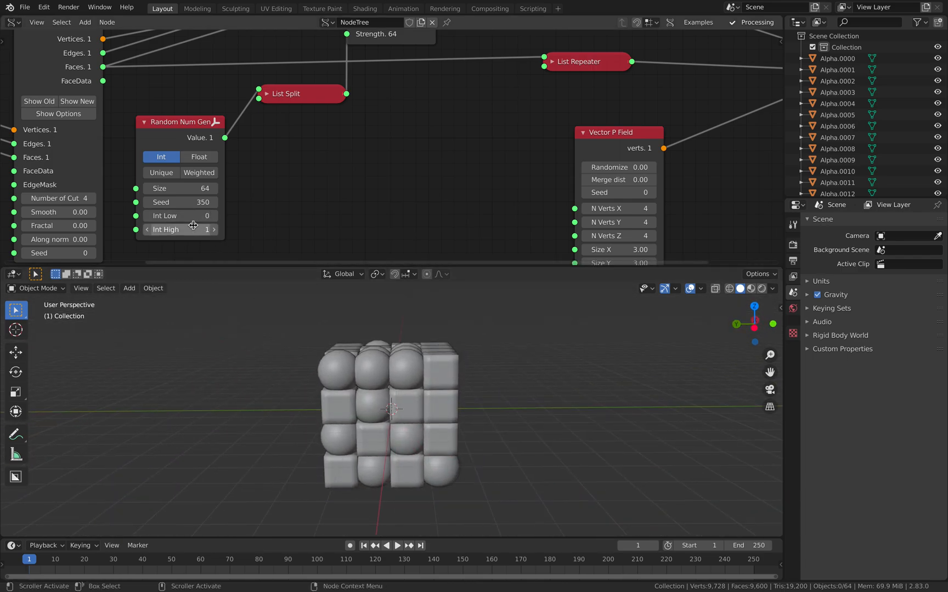
# Inspect the Random Num Gen's output values with a temporary Stethoscope MK2 node and delete that node
pyautogui.moveTo(308, 171); pyautogui.dragTo(305, 172, button='middle')
pyautogui.hotkey('shift', 'a')
pyautogui.click(304, 171)
pyautogui.write('ste')
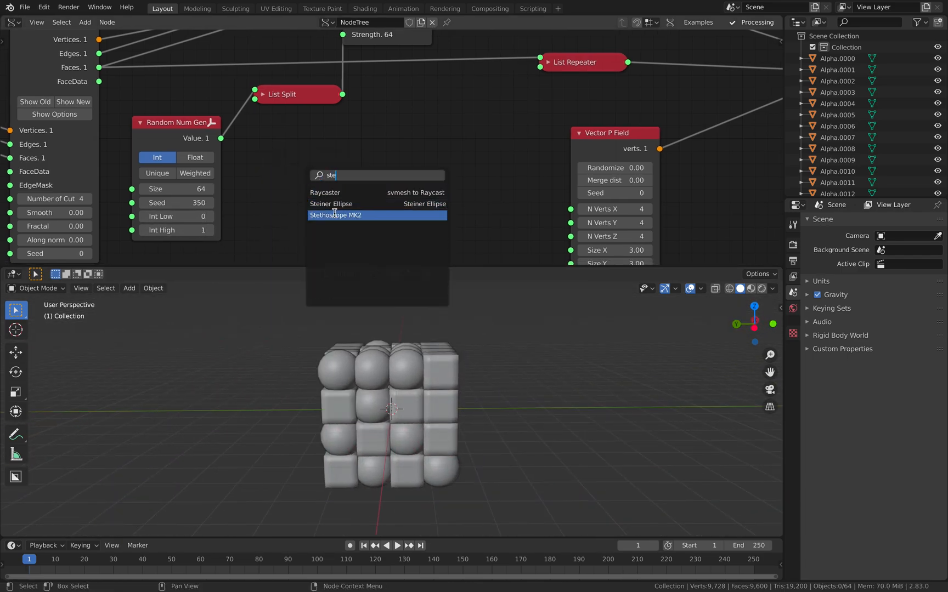
pyautogui.click(333, 213)
pyautogui.click(335, 167)
pyautogui.moveTo(221, 139); pyautogui.dragTo(307, 244)
pyautogui.scroll(2, 435, 147)
pyautogui.click(349, 128)
pyautogui.press('x')
# Apply a level 2 subdivision surface modifier to all objects, deselect them and save the file
pyautogui.scroll(-5, 450, 159)
pyautogui.moveTo(458, 362); pyautogui.dragTo(406, 405, button='middle')
pyautogui.hotkey('ctrl', 's')
pyautogui.press('a')
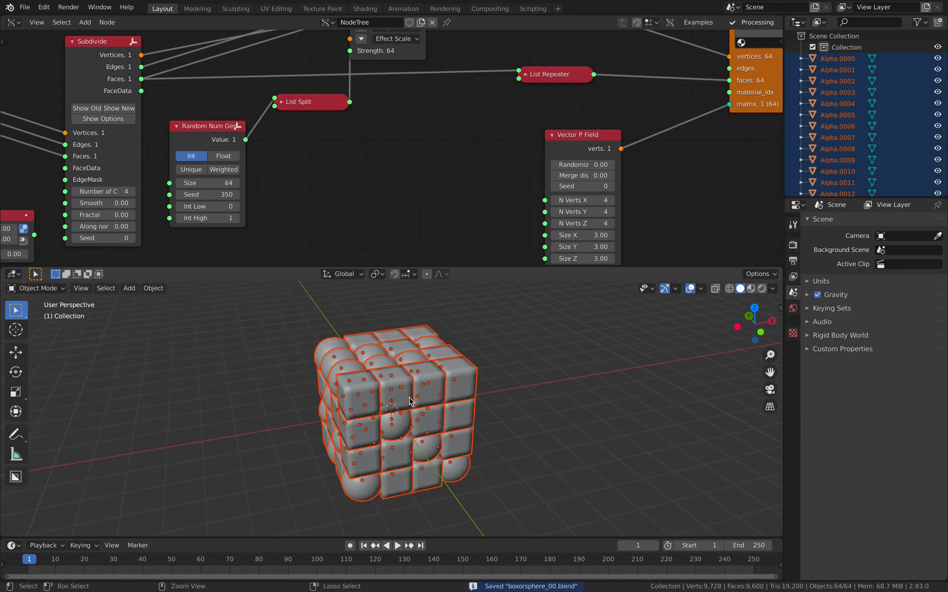
pyautogui.hotkey('ctrl', '2')
pyautogui.click(502, 388)
pyautogui.moveTo(502, 389); pyautogui.dragTo(356, 418, button='middle')
pyautogui.hotkey('ctrl', 's')
# Reduce the Subdivide node's number of cuts by one and shift the Vector P Field node slightly
pyautogui.scroll(-4, 274, 171)
pyautogui.moveTo(275, 171); pyautogui.dragTo(448, 180, button='middle')
pyautogui.scroll(3, 388, 164)
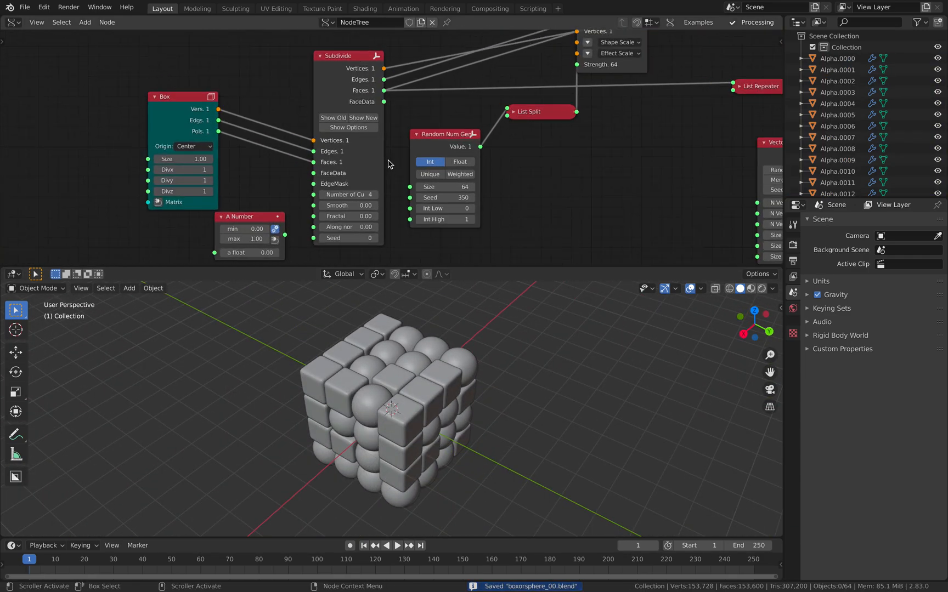
pyautogui.click(323, 194)
pyautogui.moveTo(471, 329); pyautogui.dragTo(443, 359, button='middle')
pyautogui.moveTo(615, 137); pyautogui.dragTo(187, 157, button='middle')
pyautogui.moveTo(375, 165); pyautogui.dragTo(365, 147)
# Add an Assign Materials List node beyond the BV Alpha node
pyautogui.moveTo(439, 170); pyautogui.dragTo(337, 179, button='middle')
pyautogui.moveTo(428, 312); pyautogui.dragTo(317, 335, button='middle')
pyautogui.moveTo(562, 83); pyautogui.dragTo(452, 135, button='middle')
pyautogui.scroll(-1, 452, 135)
pyautogui.hotkey('alt', 'space')
pyautogui.write('material')
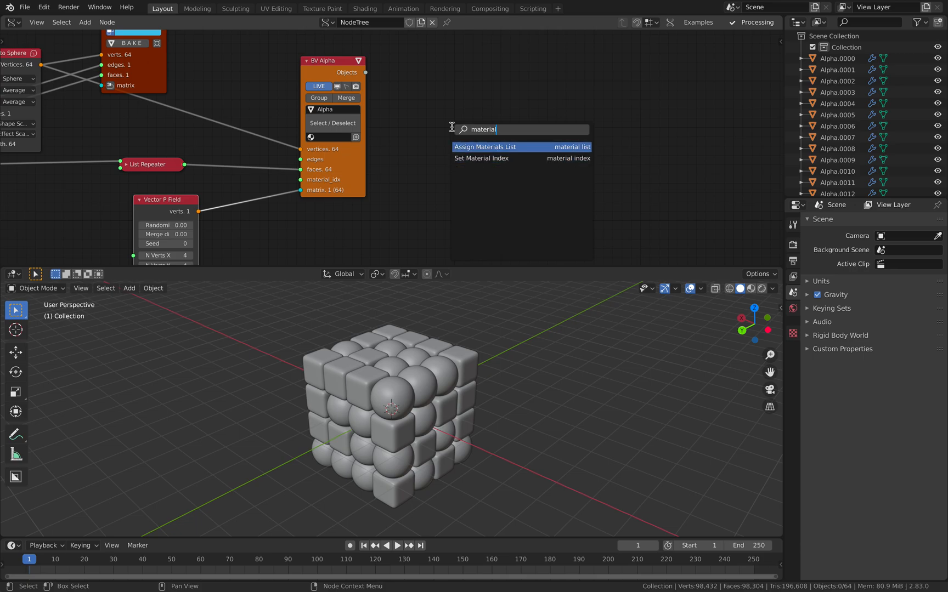
pyautogui.press('Return')
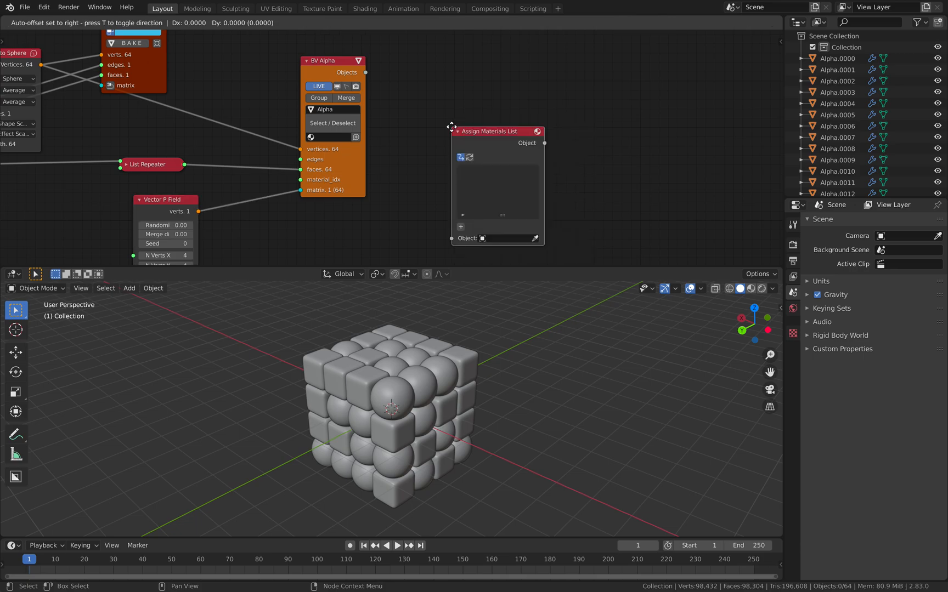
pyautogui.click(490, 68)
# Add a Set Material Index node between the BV Alpha and Assign Materials List nodes
pyautogui.hotkey('alt', 'space')
pyautogui.write('material')
pyautogui.press('Down')
pyautogui.press('Return')
pyautogui.click(427, 112)
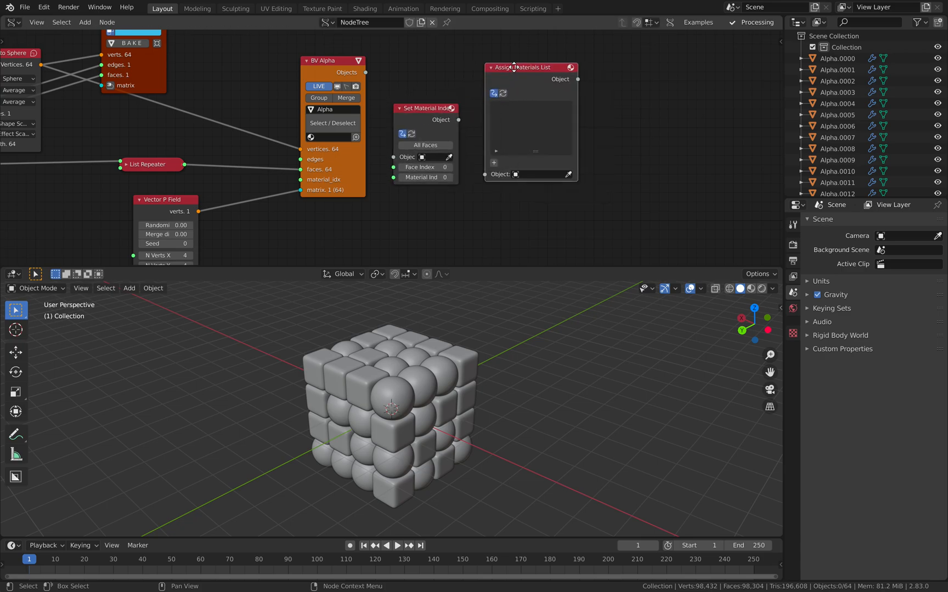
pyautogui.moveTo(427, 109); pyautogui.dragTo(433, 99)
pyautogui.scroll(2, 389, 88)
pyautogui.moveTo(389, 88); pyautogui.dragTo(384, 96, button='middle')
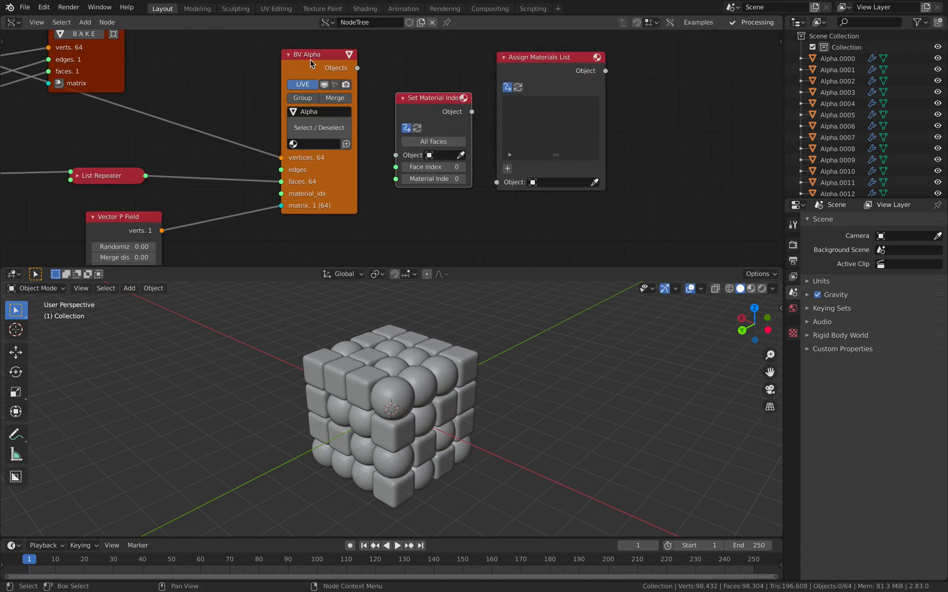
# Reposition BV Alpha and Set Material Index, and connect BV Alpha's Objects output to Set Material Index's Object input
pyautogui.moveTo(311, 61); pyautogui.dragTo(290, 72)
pyautogui.moveTo(421, 108); pyautogui.dragTo(406, 90)
pyautogui.moveTo(336, 77); pyautogui.dragTo(382, 136)
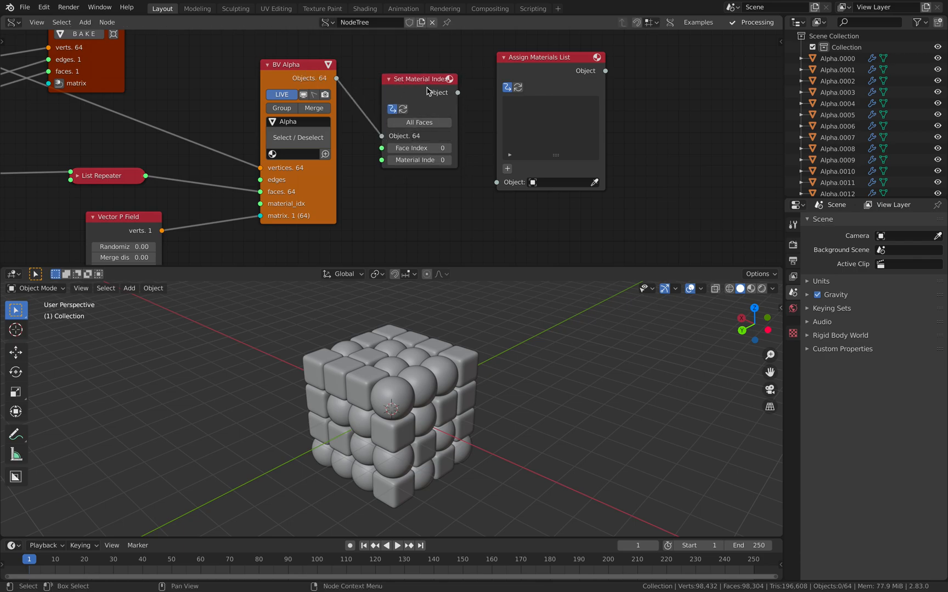
# Connect BV Alpha's Objects output to Assign Materials List's Object input and cut its link to the Set Material Index node
pyautogui.moveTo(428, 91); pyautogui.dragTo(422, 165)
pyautogui.moveTo(337, 78); pyautogui.dragTo(496, 182)
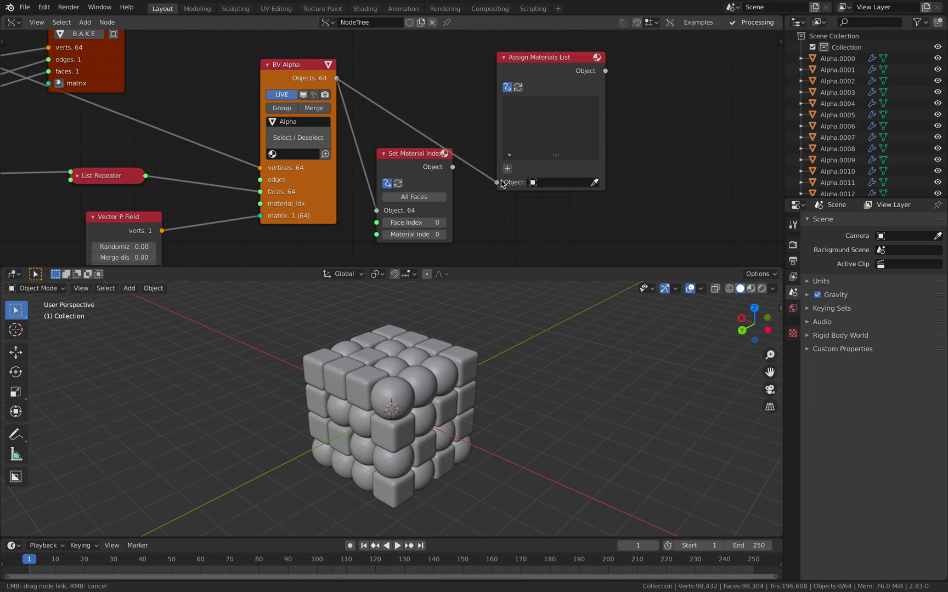
pyautogui.moveTo(382, 243); pyautogui.dragTo(439, 181)
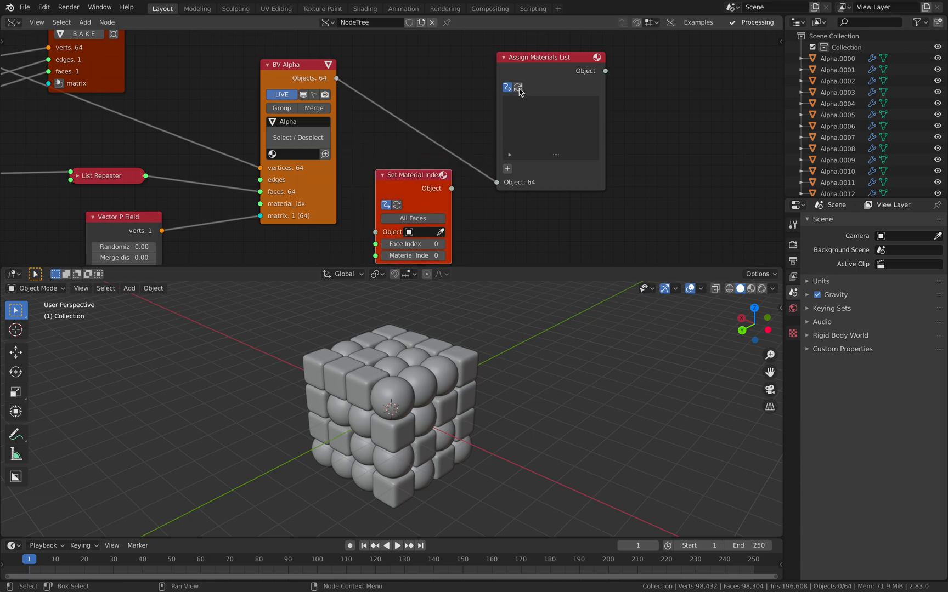
# Add four empty material entries to the Assign Materials List node and adjust the node's position
pyautogui.moveTo(539, 66); pyautogui.dragTo(536, 61)
pyautogui.click(503, 163)
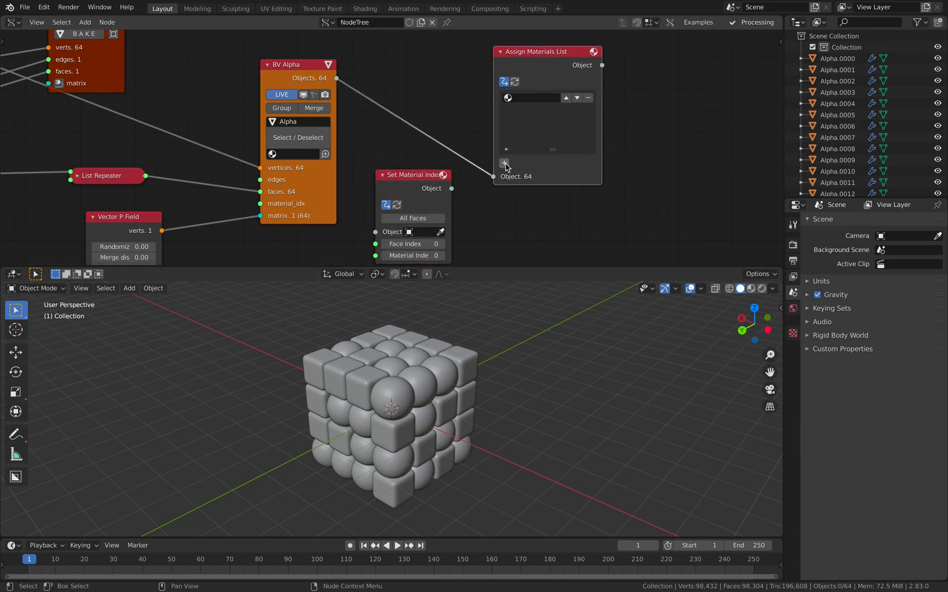
pyautogui.click(504, 163)
pyautogui.click(504, 163)
pyautogui.click(504, 163)
pyautogui.moveTo(497, 297); pyautogui.dragTo(501, 342, button='middle')
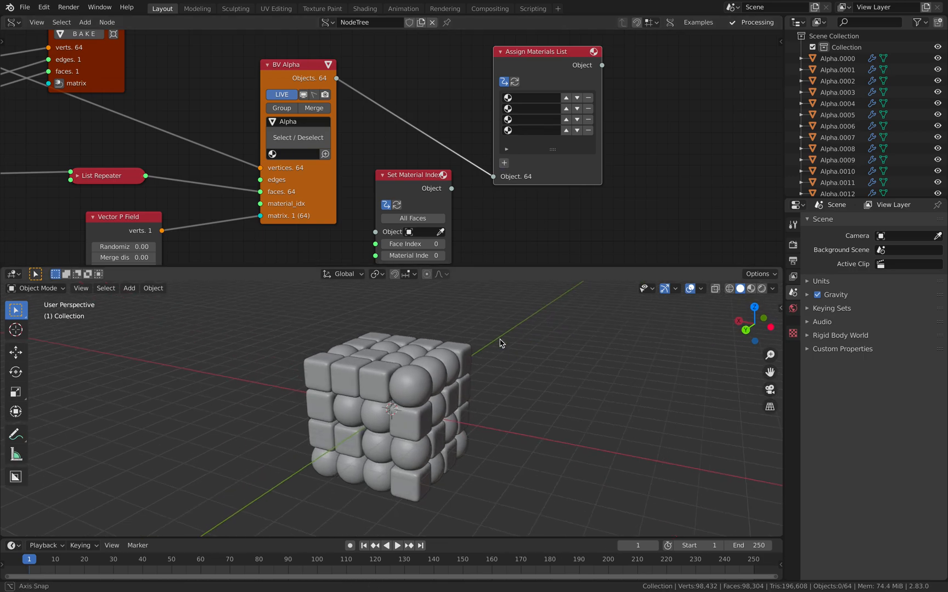
pyautogui.moveTo(568, 102); pyautogui.dragTo(573, 98)
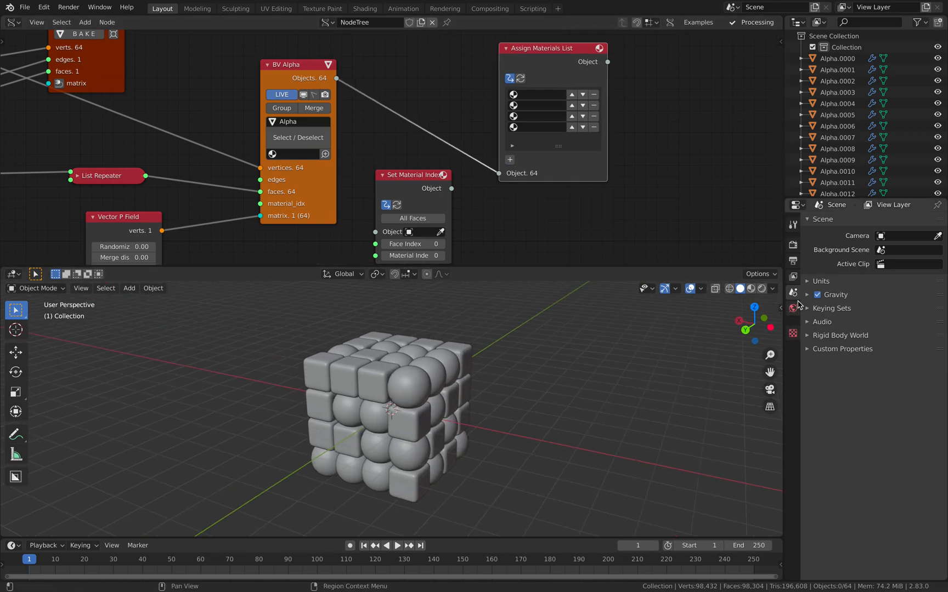
# Select Alpha.0003 and create a new material in each of its four material slots
pyautogui.click(466, 359)
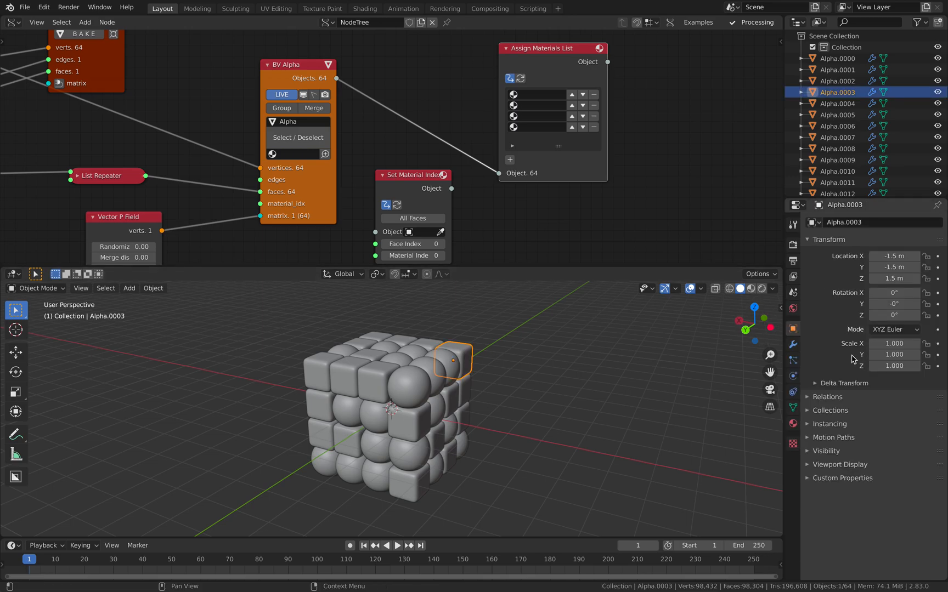
pyautogui.click(792, 423)
pyautogui.click(863, 294)
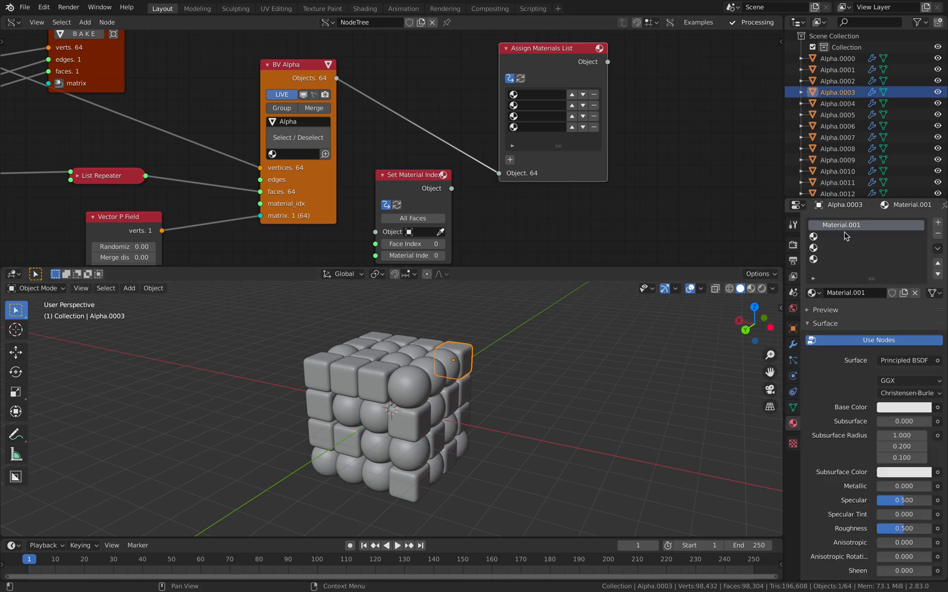
pyautogui.click(834, 237)
pyautogui.click(848, 293)
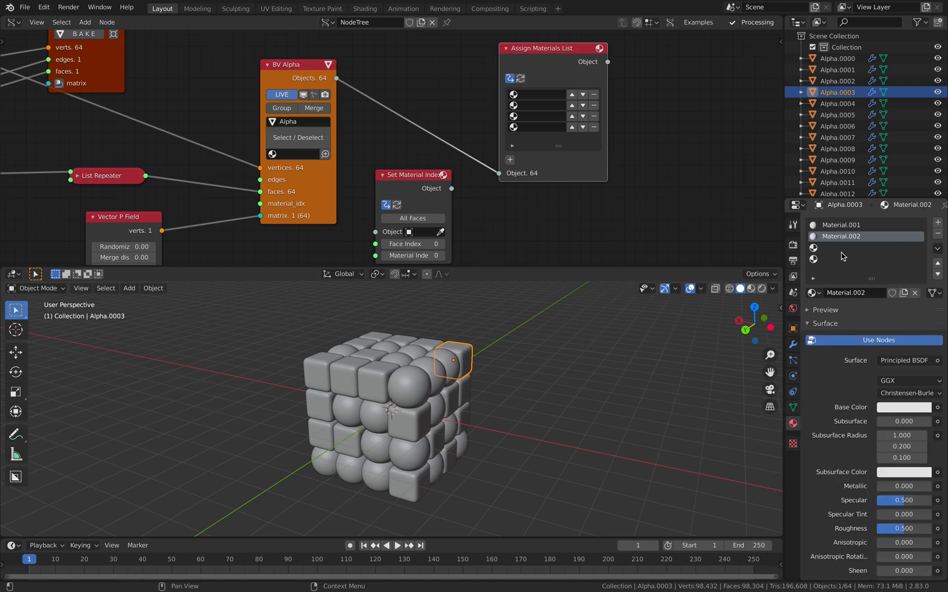
pyautogui.click(843, 248)
pyautogui.click(863, 295)
pyautogui.click(857, 259)
pyautogui.click(861, 291)
# Set the base color of Material.001 to pinkish red and that of Material.002 to yellow
pyautogui.click(854, 226)
pyautogui.click(884, 413)
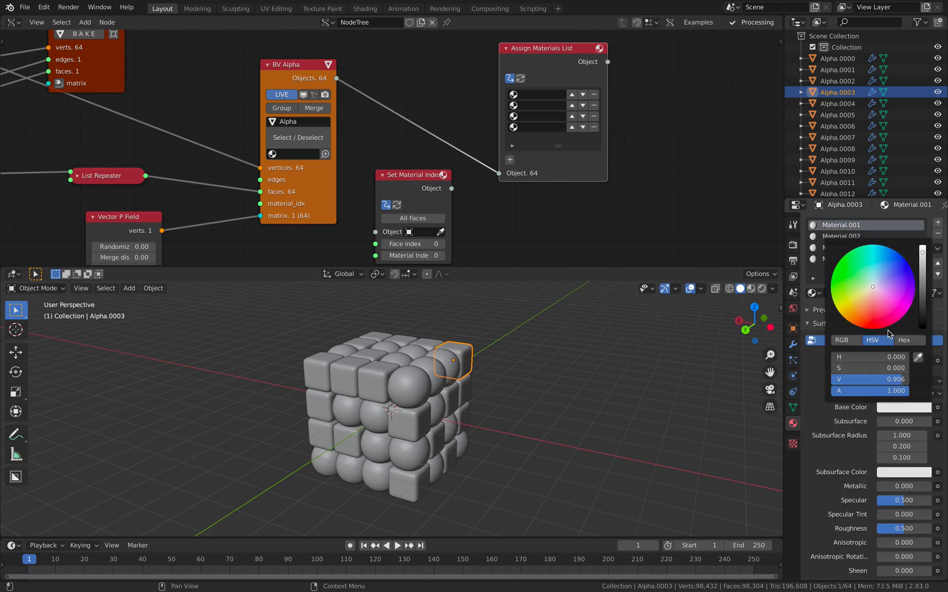
pyautogui.click(891, 321)
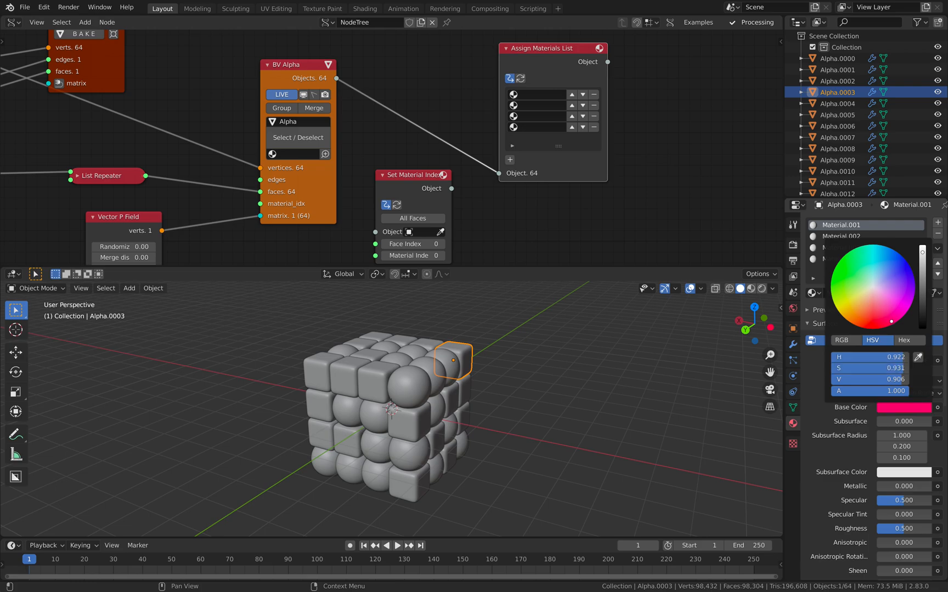
pyautogui.click(845, 237)
pyautogui.click(889, 409)
pyautogui.moveTo(867, 292); pyautogui.dragTo(840, 315)
# Set the base color of Material.003 to green and that of Material.004 to blue
pyautogui.click(845, 248)
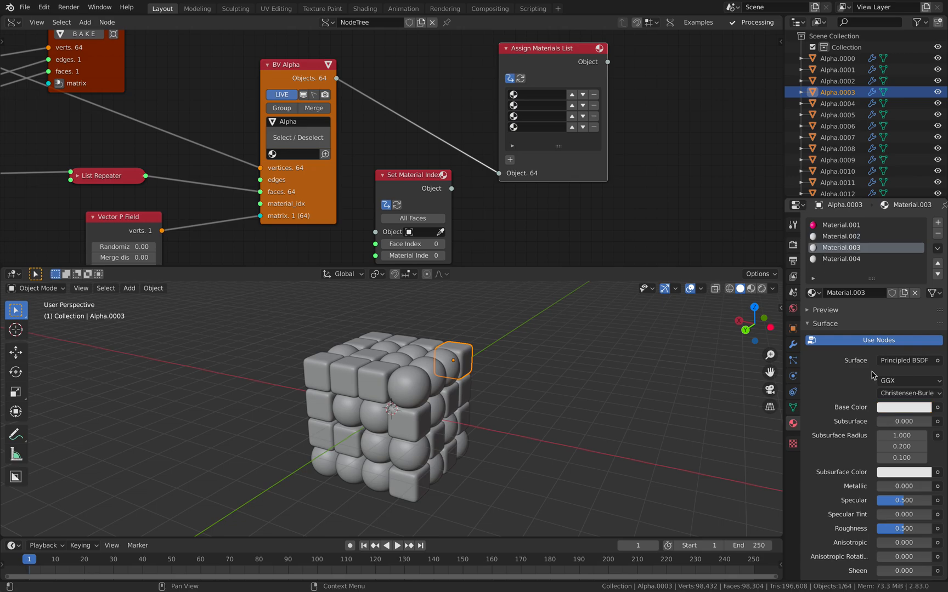
pyautogui.click(893, 409)
pyautogui.click(834, 277)
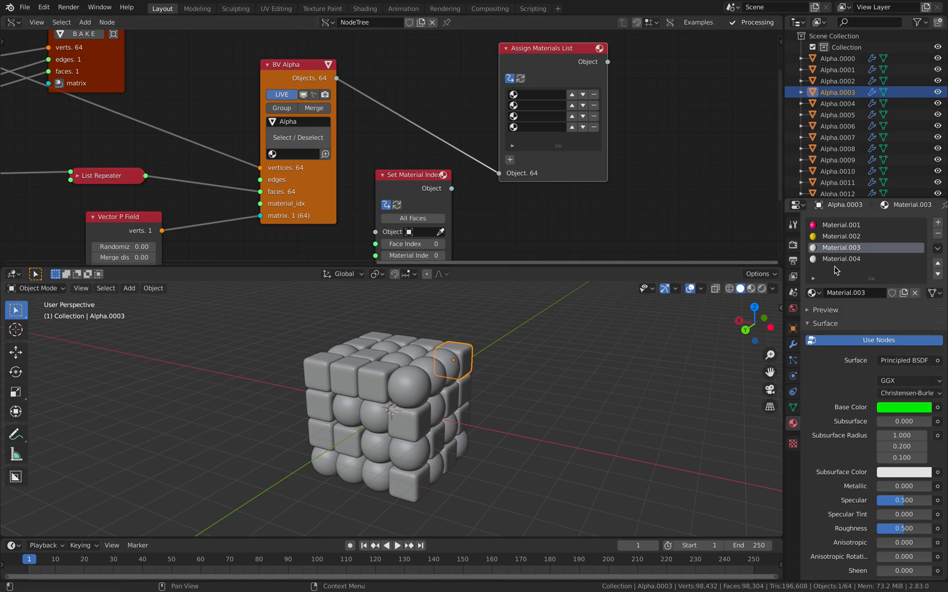
pyautogui.click(836, 262)
pyautogui.click(892, 408)
pyautogui.moveTo(839, 364); pyautogui.dragTo(899, 369)
pyautogui.moveTo(674, 375); pyautogui.dragTo(38, 297, button='middle')
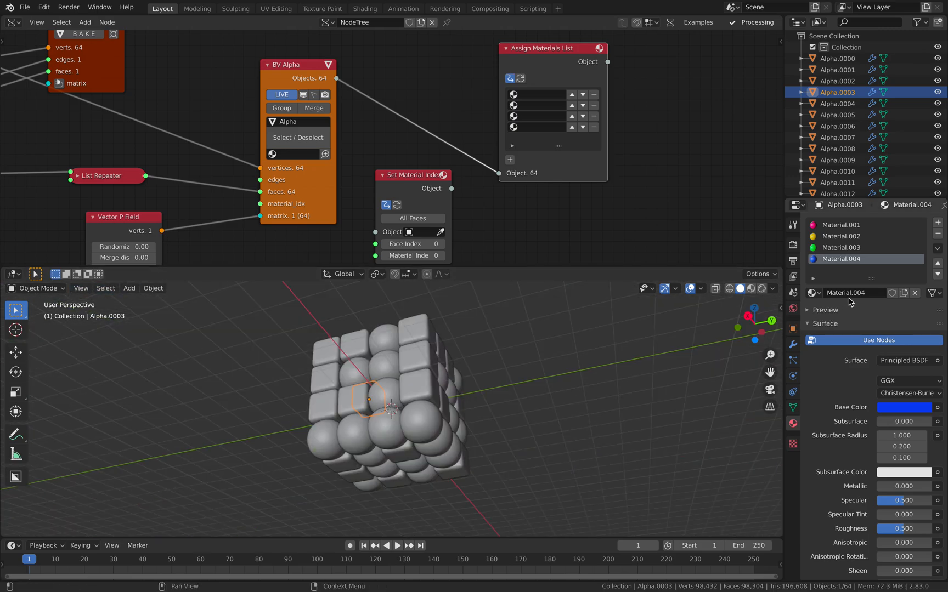
# Add a fifth material slot to Alpha.0003 with a new material whose base color is black
pyautogui.click(939, 224)
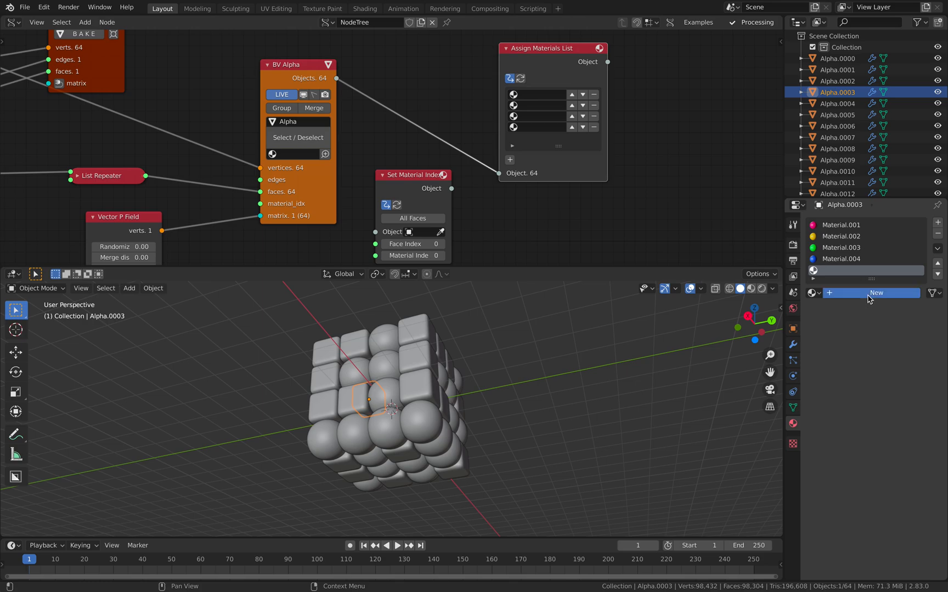
pyautogui.click(868, 296)
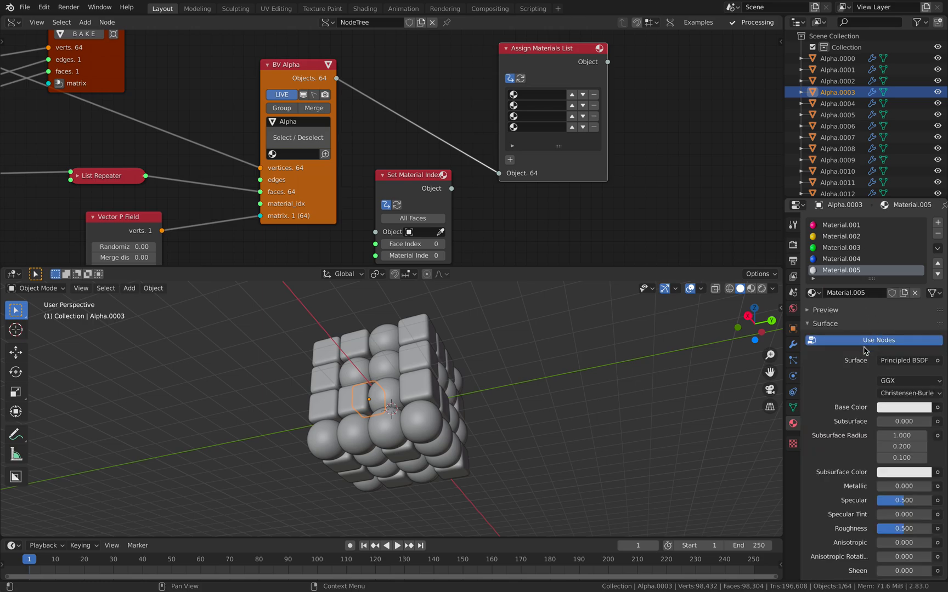
pyautogui.click(887, 411)
pyautogui.click(891, 406)
pyautogui.moveTo(921, 307); pyautogui.dragTo(920, 332)
# Deselect all objects in the 3D view and save the file
pyautogui.moveTo(609, 335); pyautogui.dragTo(606, 384, button='middle')
pyautogui.moveTo(683, 341); pyautogui.dragTo(557, 320, button='middle')
pyautogui.click(557, 362)
pyautogui.hotkey('ctrl', 's')
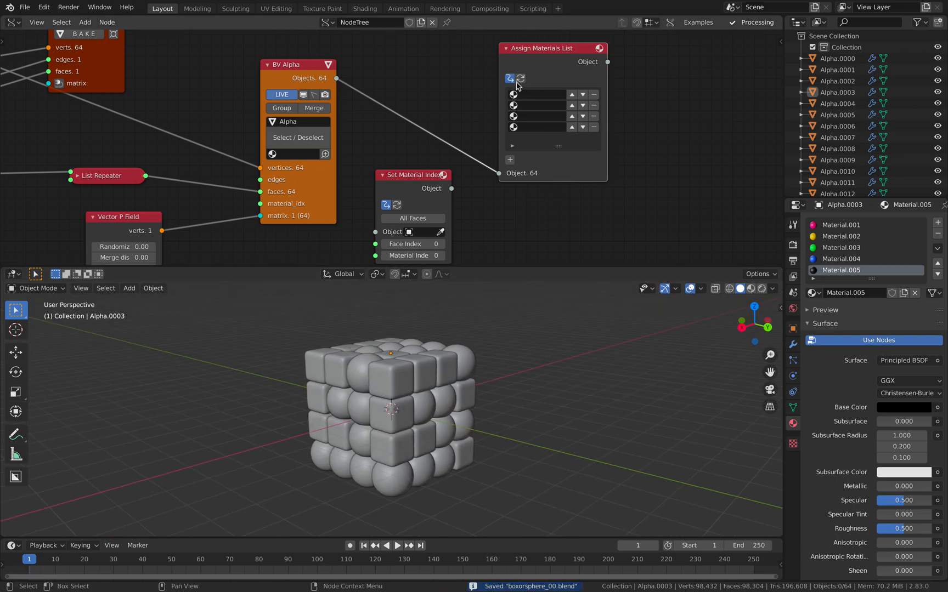
# Add a fifth material entry to the Assign Materials List node and select Alpha.0003's first material slot
pyautogui.click(511, 160)
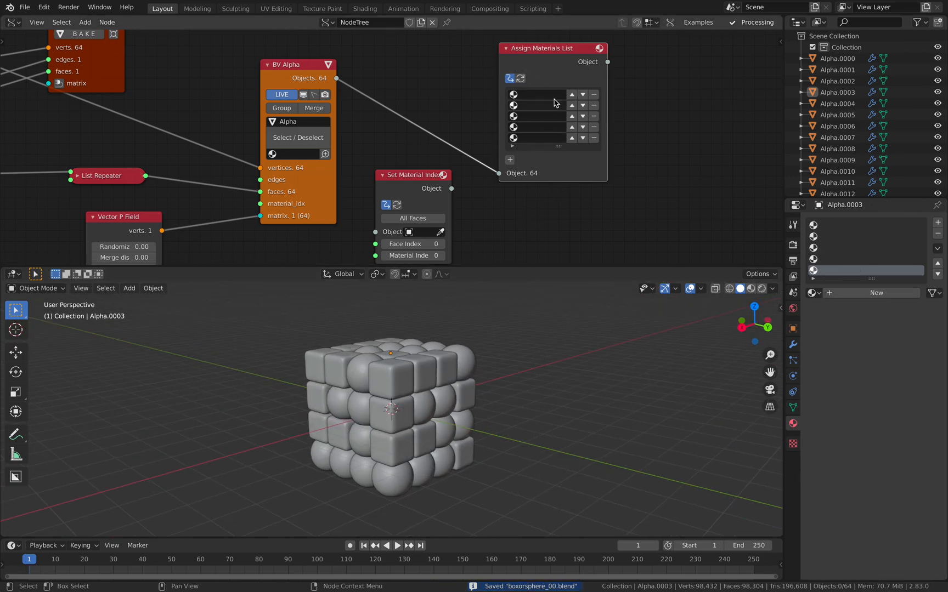
pyautogui.click(556, 94)
pyautogui.click(575, 354)
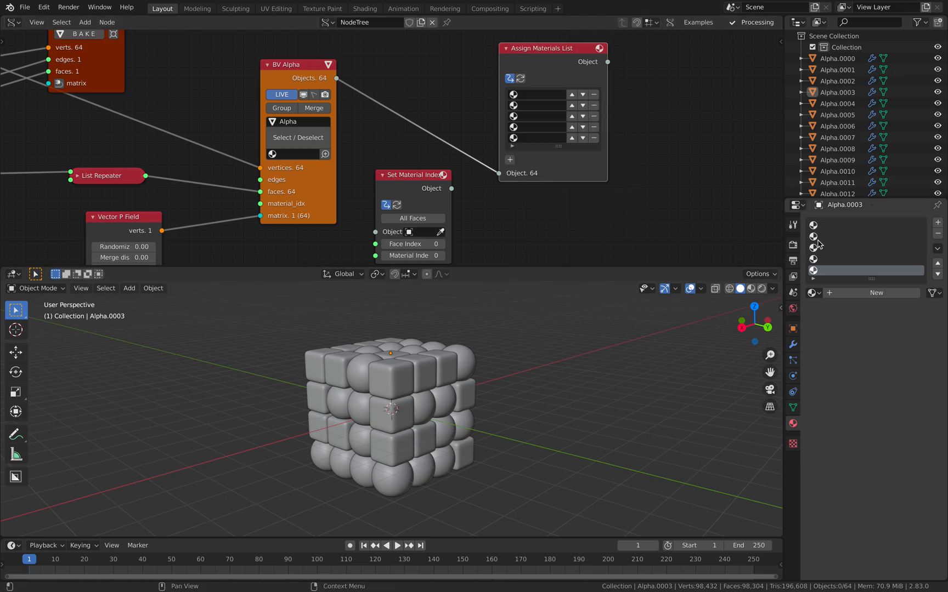
pyautogui.click(815, 226)
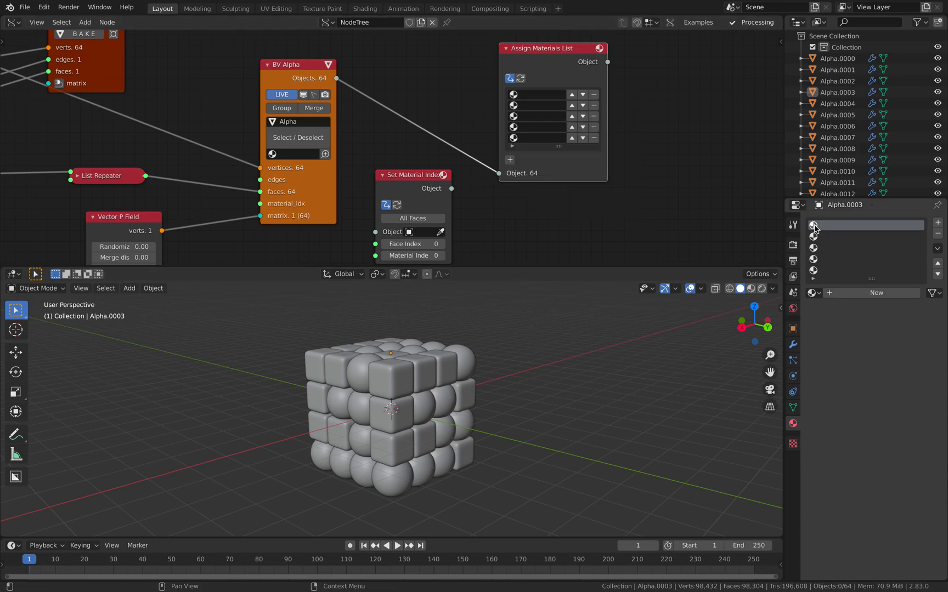
# Fill the five entries of the Assign Materials List node with Material.001 through Material.005 in order
pyautogui.click(536, 94)
pyautogui.click(540, 132)
pyautogui.click(535, 105)
pyautogui.click(541, 153)
pyautogui.click(537, 117)
pyautogui.click(545, 174)
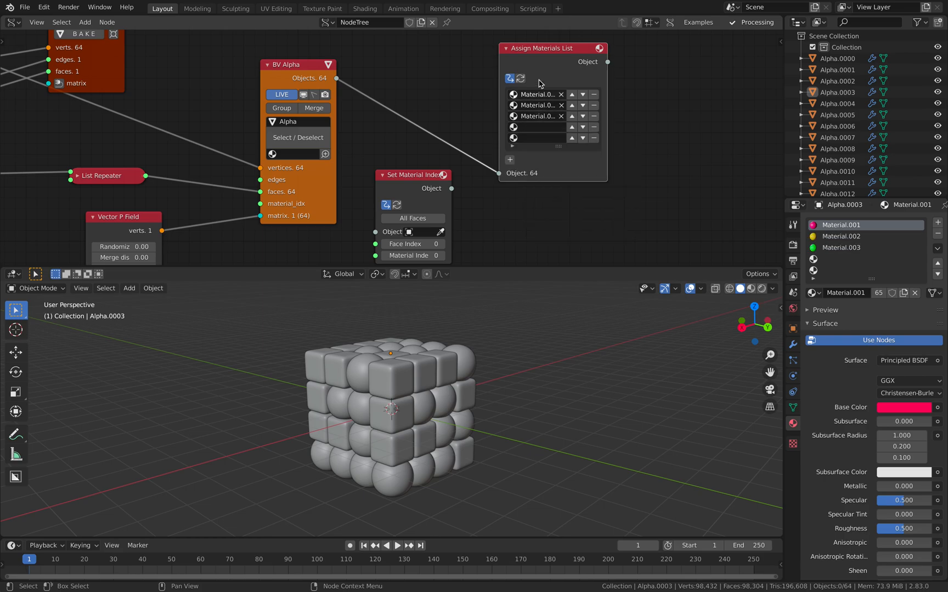
pyautogui.click(540, 127)
pyautogui.click(543, 195)
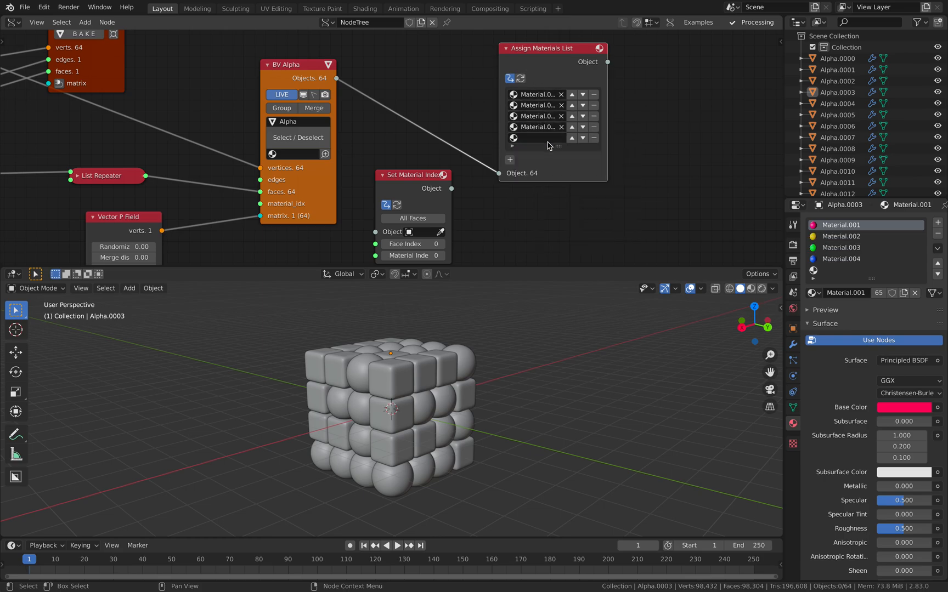
pyautogui.click(545, 138)
pyautogui.click(548, 212)
# Move the Assign Materials List node slightly away from BV Alpha and save the file
pyautogui.moveTo(545, 59); pyautogui.dragTo(560, 47)
pyautogui.click(469, 65)
pyautogui.hotkey('ctrl', 's')
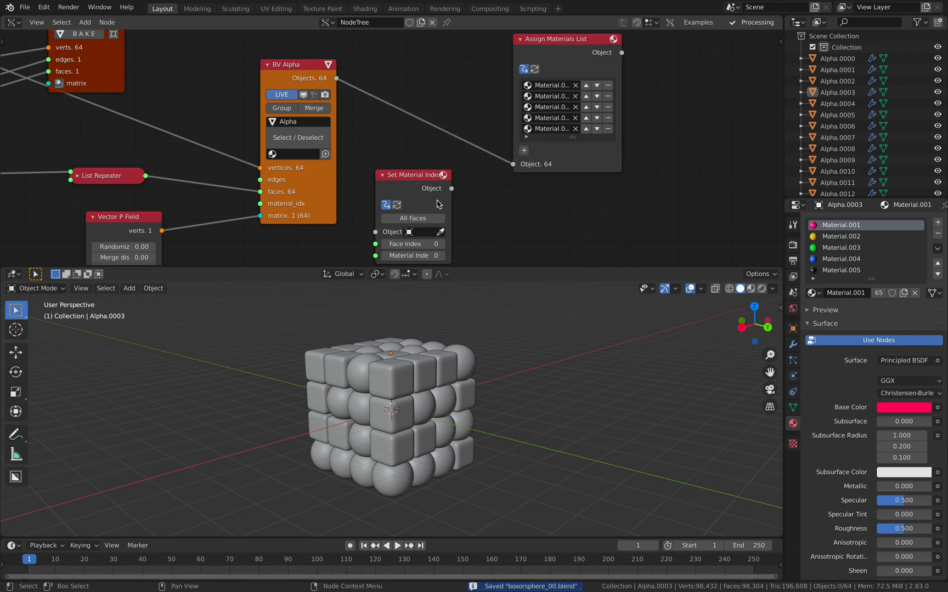
# Switch the 3D view to Material Preview shading and look around the cube grid
pyautogui.scroll(-1, 444, 189)
pyautogui.scroll(-1, 444, 189)
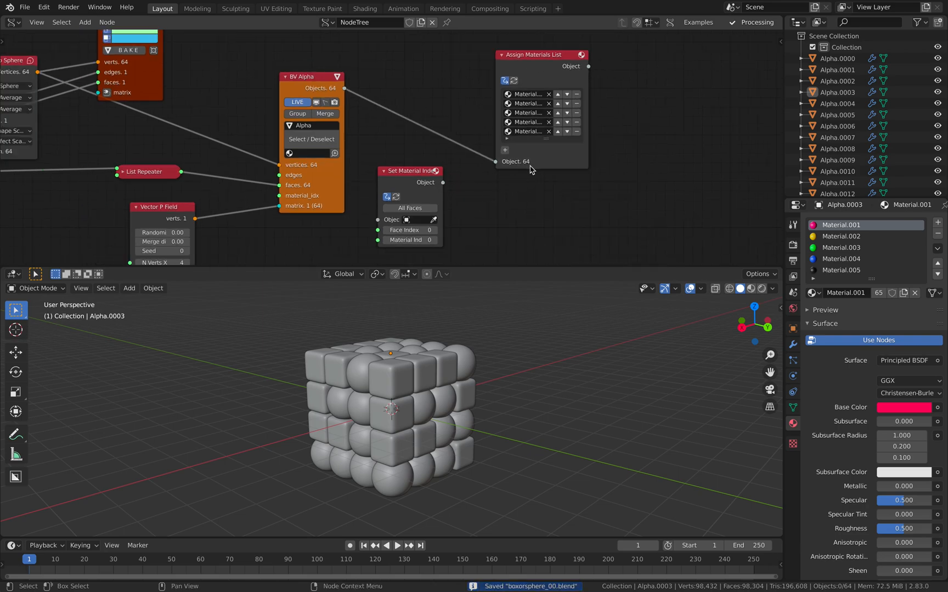
pyautogui.click(750, 289)
pyautogui.moveTo(581, 353); pyautogui.dragTo(422, 409, button='middle')
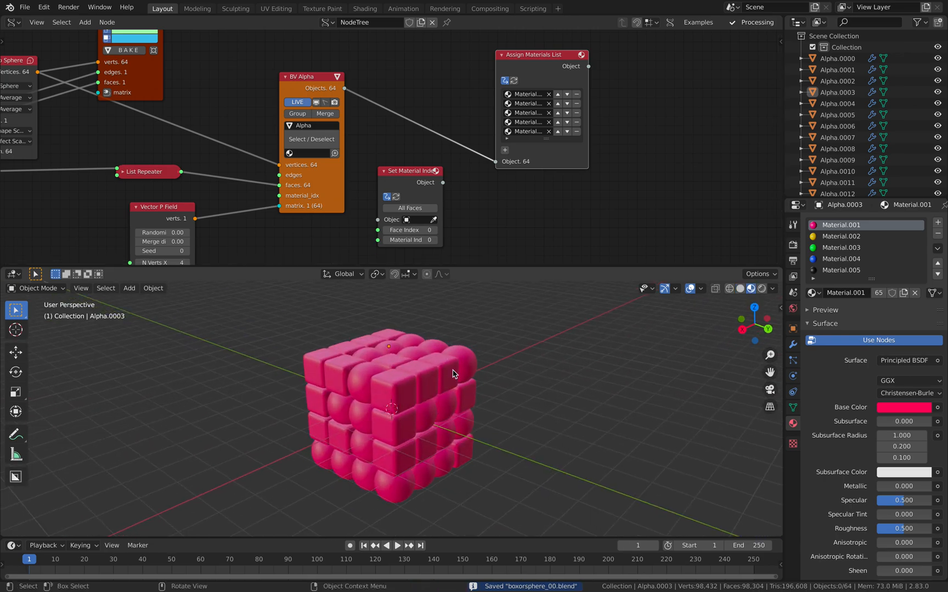
# Connect the Set Material Index node between BV Alpha's objects output and the Assign Materials List object input
pyautogui.moveTo(344, 89); pyautogui.dragTo(372, 176)
pyautogui.moveTo(384, 213); pyautogui.dragTo(381, 214)
pyautogui.moveTo(446, 176); pyautogui.dragTo(495, 161)
# Add a Random Num Gen node below the BV Alpha node
pyautogui.moveTo(536, 157); pyautogui.dragTo(566, 118, button='middle')
pyautogui.hotkey('shift', 'a')
pyautogui.click(435, 198)
pyautogui.write('random num')
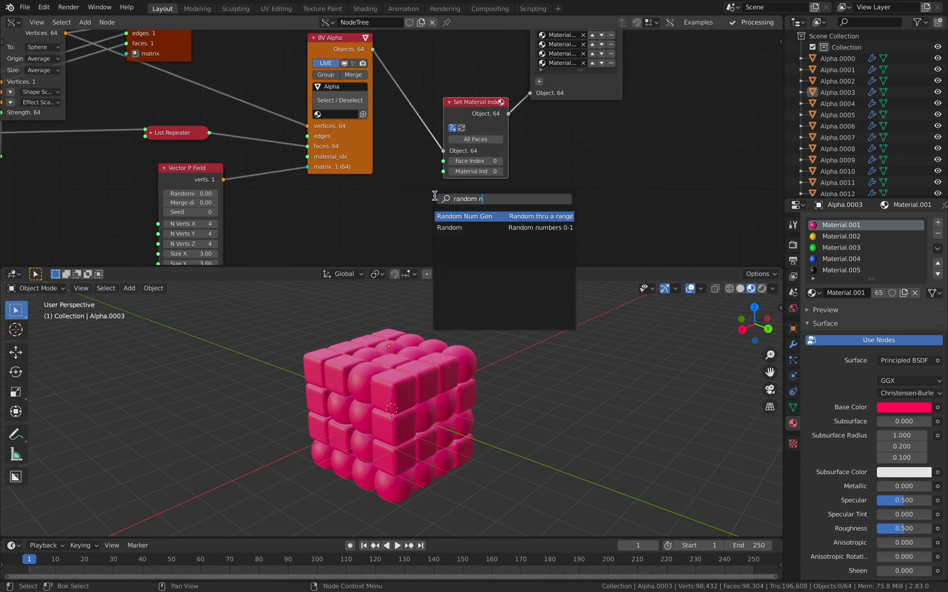
pyautogui.press('Return')
pyautogui.click(349, 182)
pyautogui.moveTo(347, 178); pyautogui.dragTo(347, 164, button='middle')
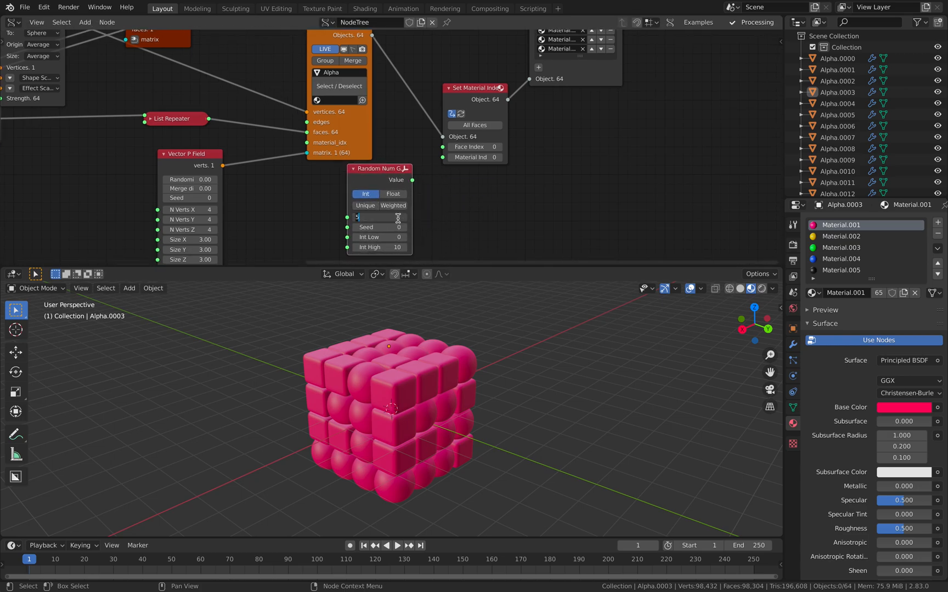
# Add a Stethoscope MK2 node and feed it the new Random Num Gen node's value output
pyautogui.hotkey('shift', 'a')
pyautogui.click(450, 209)
pyautogui.write('ste')
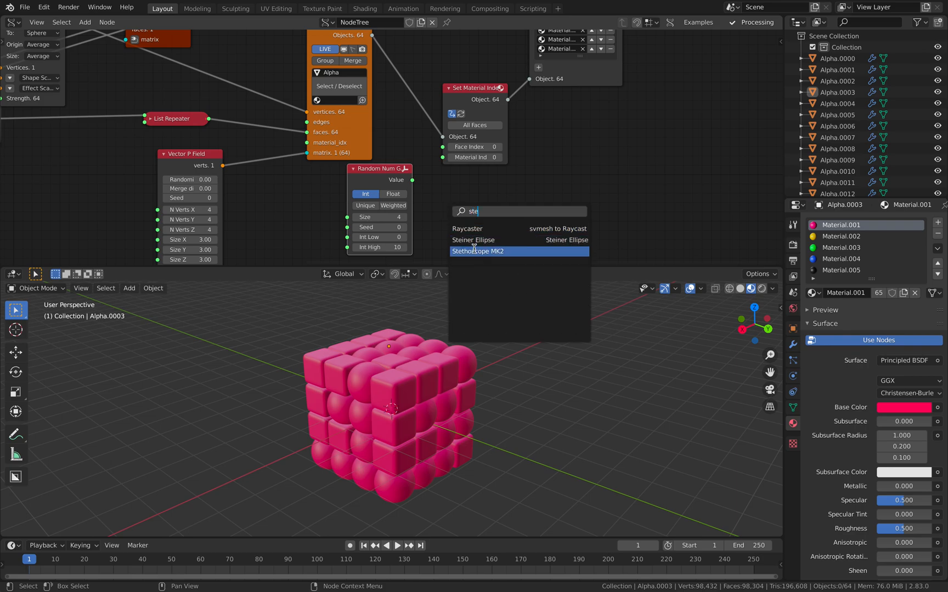
pyautogui.click(472, 248)
pyautogui.click(476, 193)
pyautogui.moveTo(420, 183); pyautogui.dragTo(507, 229)
# Set the new Random Num Gen node's Size to 22
pyautogui.scroll(5, 418, 180)
pyautogui.moveTo(563, 196); pyautogui.dragTo(402, 157, button='middle')
pyautogui.click(222, 195)
pyautogui.click(222, 195)
pyautogui.click(222, 195)
pyautogui.click(220, 195)
pyautogui.moveTo(220, 196); pyautogui.dragTo(254, 193)
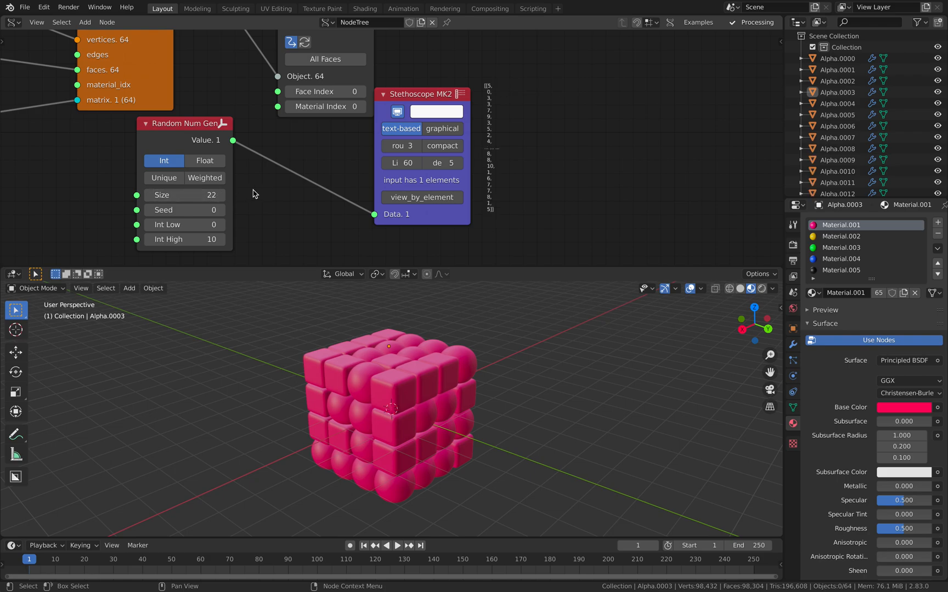
# Set the new Random Num Gen node's Int High to 4 to match the five material indices
pyautogui.click(204, 239)
pyautogui.write('5')
pyautogui.press('Return')
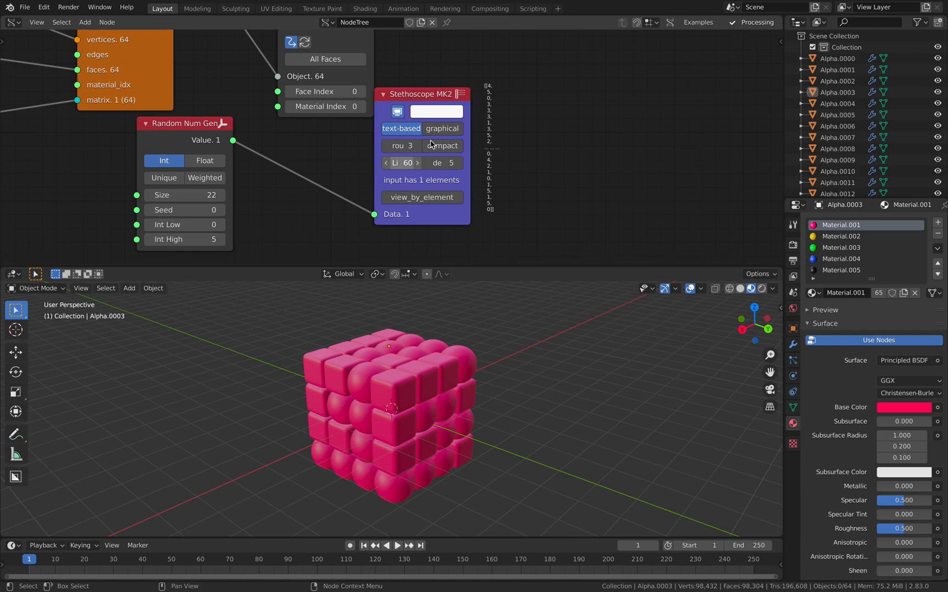
pyautogui.doubleClick(158, 240)
pyautogui.press('Return')
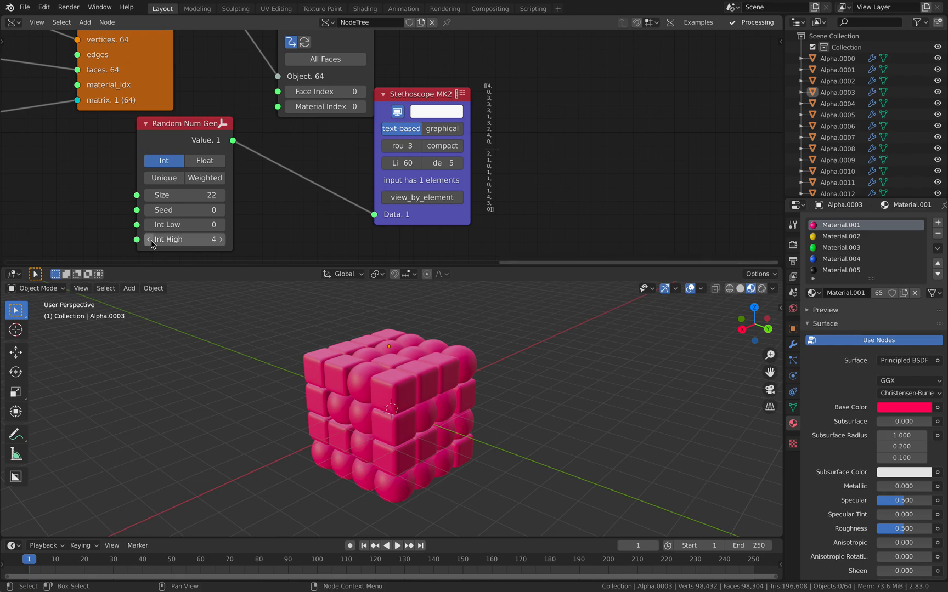
# Connect the new Random Num Gen value to the Material Index input of Set Material Index
pyautogui.scroll(-4, 247, 177)
pyautogui.moveTo(258, 169); pyautogui.dragTo(275, 216, button='middle')
pyautogui.moveTo(295, 190); pyautogui.dragTo(299, 178)
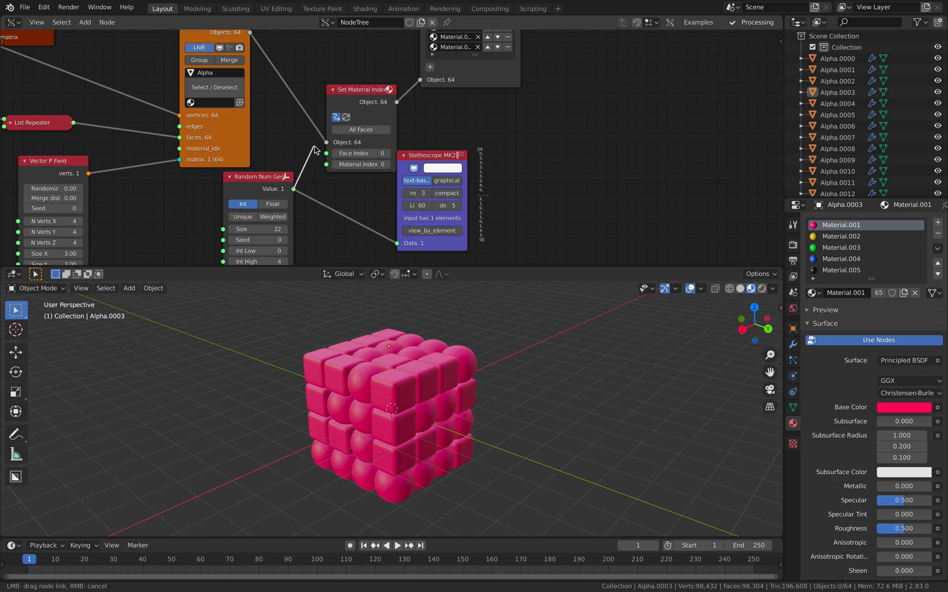
pyautogui.moveTo(326, 166); pyautogui.dragTo(329, 171)
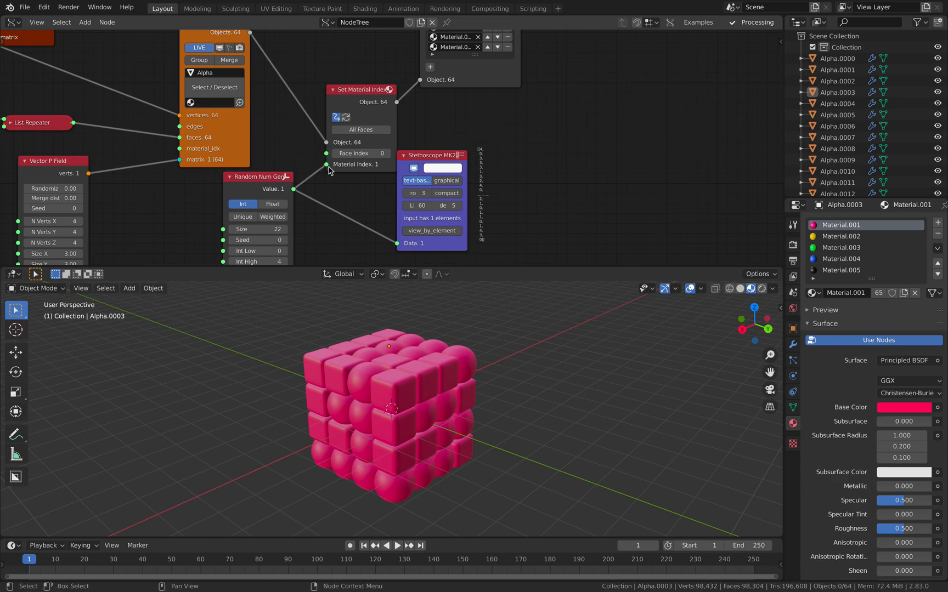
# Enable All Faces on the Set Material Index node with the Per Object mode, and save the file
pyautogui.moveTo(357, 105); pyautogui.dragTo(354, 85)
pyautogui.click(354, 109)
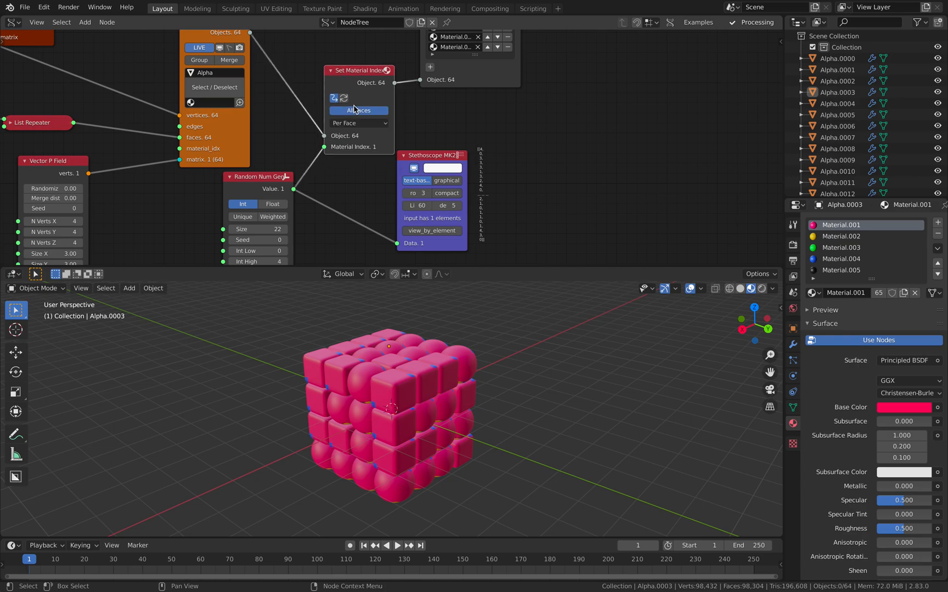
pyautogui.click(357, 123)
pyautogui.click(357, 145)
pyautogui.moveTo(482, 352); pyautogui.dragTo(487, 376, button='middle')
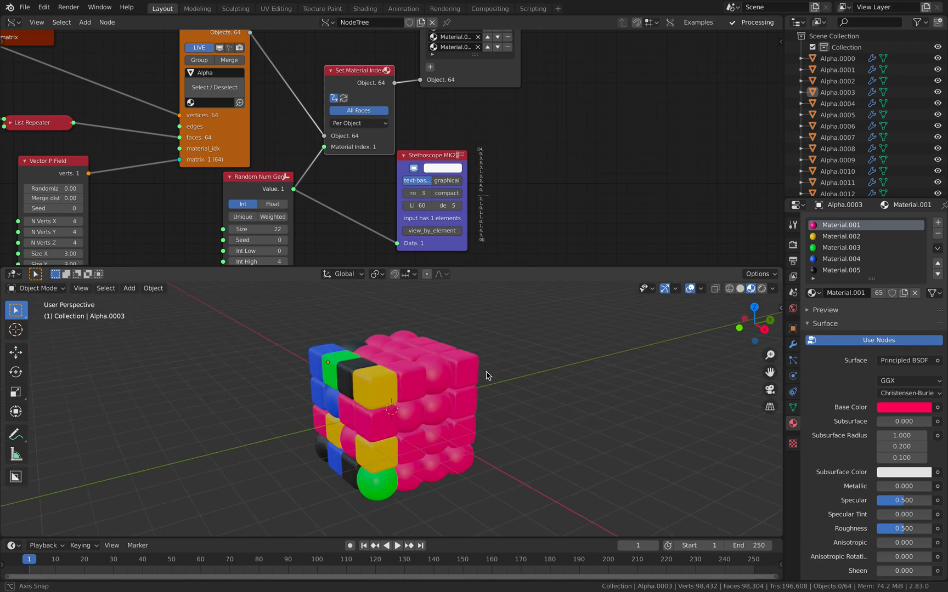
pyautogui.hotkey('ctrl', 's')
# Set the Size of the Random Num Gen node driving the material index to 64
pyautogui.click(277, 229)
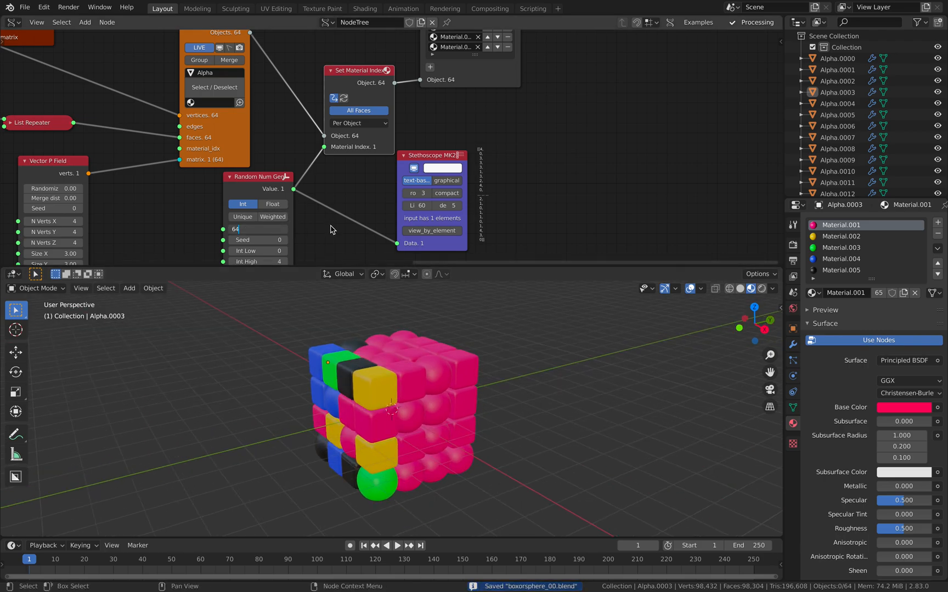
pyautogui.press('Return')
pyautogui.scroll(-2, 333, 230)
pyautogui.moveTo(352, 356); pyautogui.dragTo(306, 339, button='middle')
pyautogui.moveTo(430, 367); pyautogui.dragTo(351, 377, button='middle')
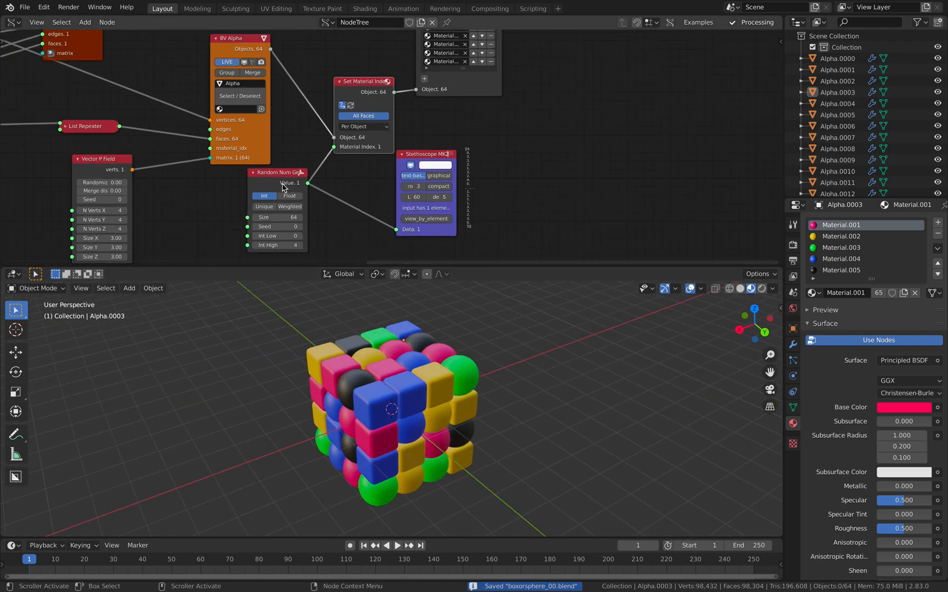
# Move the Vector P Field node farther from BV Alpha to make room beside it
pyautogui.moveTo(291, 195); pyautogui.dragTo(530, 130, button='middle')
pyautogui.moveTo(352, 98); pyautogui.dragTo(267, 112)
pyautogui.moveTo(361, 145); pyautogui.dragTo(374, 185, button='middle')
pyautogui.moveTo(285, 157); pyautogui.dragTo(264, 159)
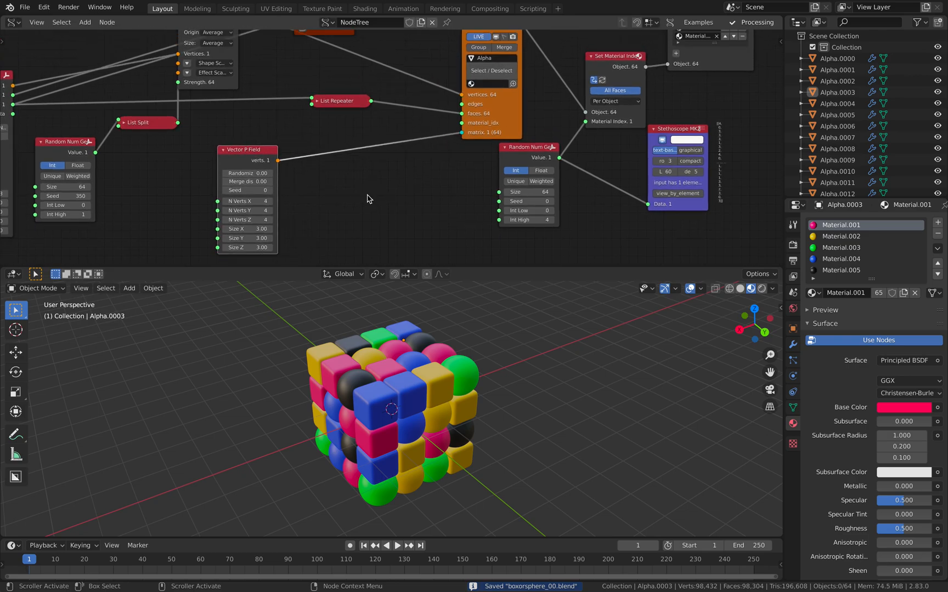
# Add a List Length node beside Vector P Field and connect the field's verts output to its data input
pyautogui.hotkey('shift', 'a')
pyautogui.click(367, 196)
pyautogui.write('llist l')
pyautogui.press('BackSpace')
pyautogui.press('BackSpace')
pyautogui.press('BackSpace')
pyautogui.press('BackSpace')
pyautogui.press('BackSpace')
pyautogui.press('BackSpace')
pyautogui.write('list')
pyautogui.press('BackSpace')
pyautogui.press('BackSpace')
pyautogui.press('BackSpace')
pyautogui.press('BackSpace')
pyautogui.write('ist le')
pyautogui.press('Return')
pyautogui.click(344, 176)
pyautogui.moveTo(278, 160); pyautogui.dragTo(342, 213)
# Check the List Length output with the Stethoscope MK2 node and delete the stethoscope
pyautogui.moveTo(402, 189); pyautogui.dragTo(647, 203)
pyautogui.press('g')
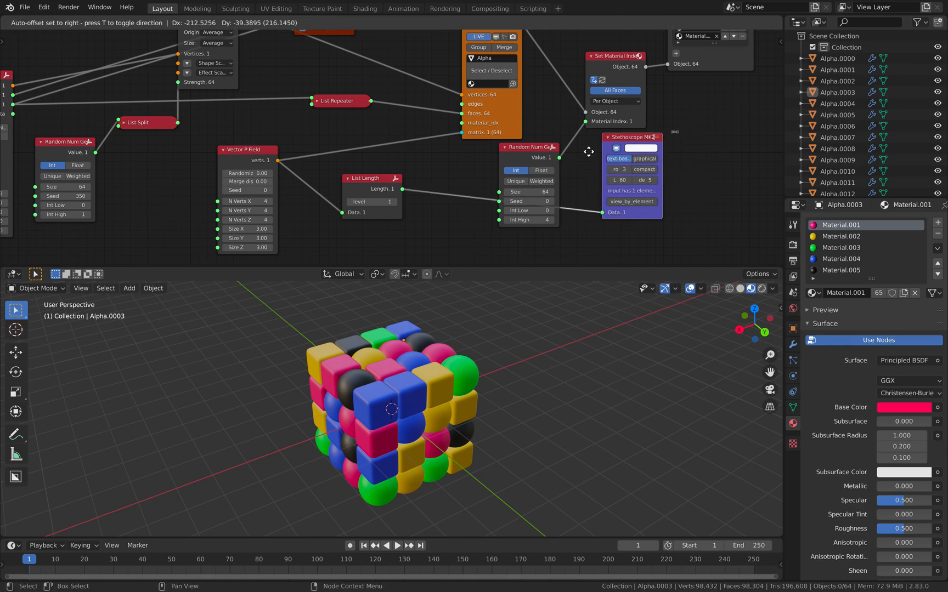
pyautogui.click(410, 164)
pyautogui.scroll(3, 412, 165)
pyautogui.press('x')
# Connect the List Length output to the Size inputs of both Random Num Gen nodes and save the file
pyautogui.moveTo(391, 172); pyautogui.dragTo(436, 220, button='middle')
pyautogui.moveTo(415, 239); pyautogui.dragTo(415, 242)
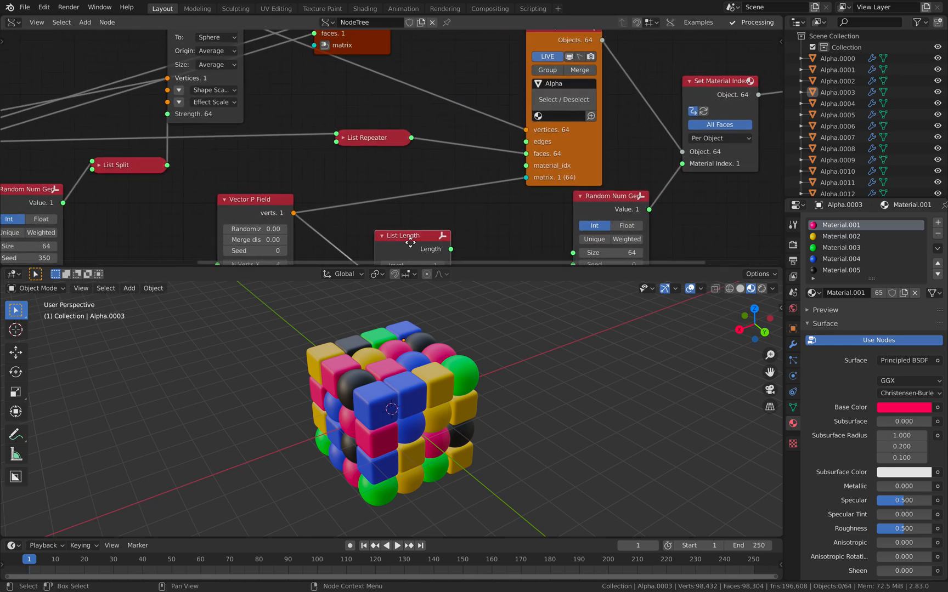
pyautogui.moveTo(415, 242); pyautogui.dragTo(390, 156, button='middle')
pyautogui.scroll(-1, 390, 157)
pyautogui.scroll(-1, 410, 180)
pyautogui.moveTo(423, 185); pyautogui.dragTo(232, 209)
pyautogui.press('Home')
pyautogui.scroll(1, 511, 209)
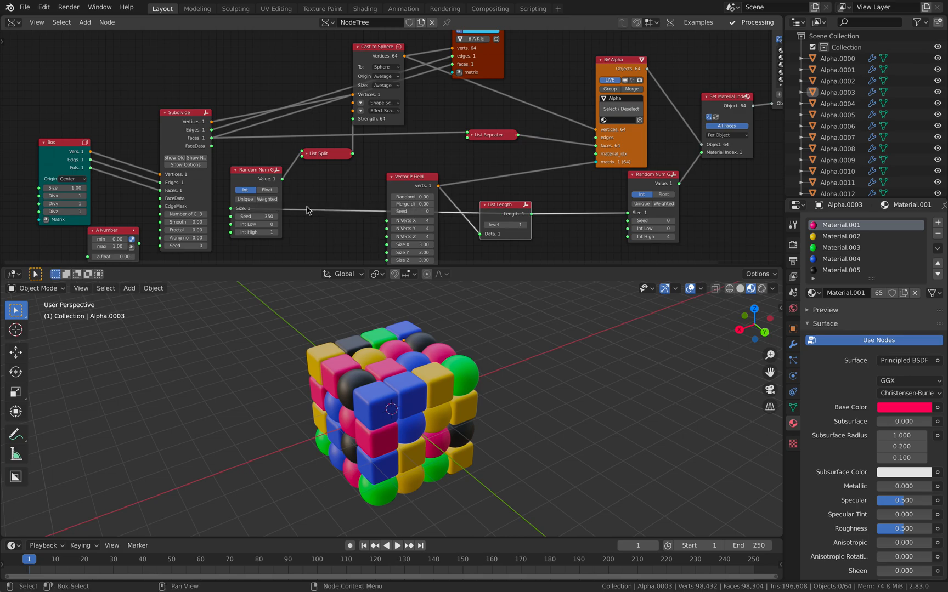
pyautogui.hotkey('ctrl', 's')
# Set the Vector P Field's N Verts X to 7 and its Size X to 7.00
pyautogui.moveTo(436, 221); pyautogui.dragTo(433, 189, button='middle')
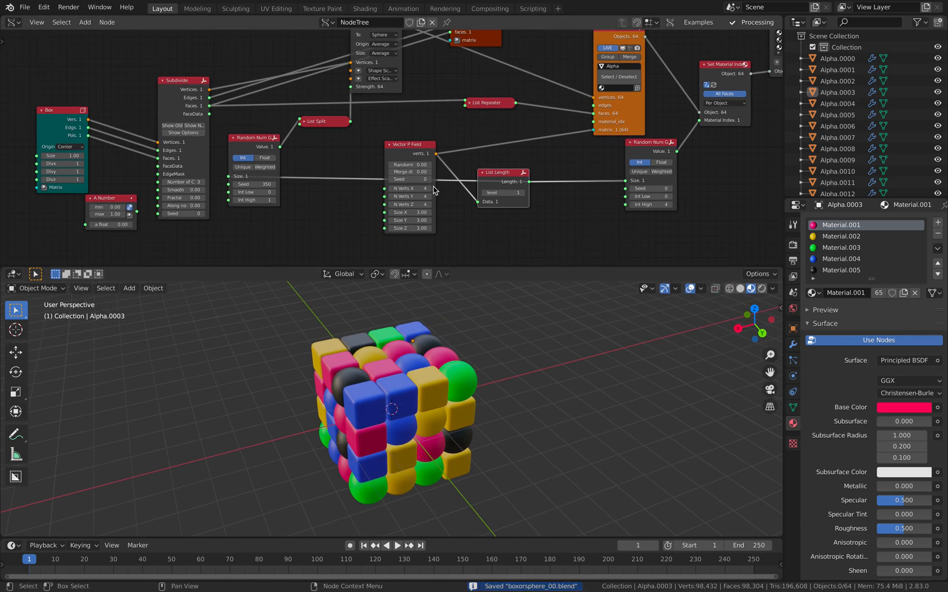
pyautogui.click(429, 189)
pyautogui.click(429, 188)
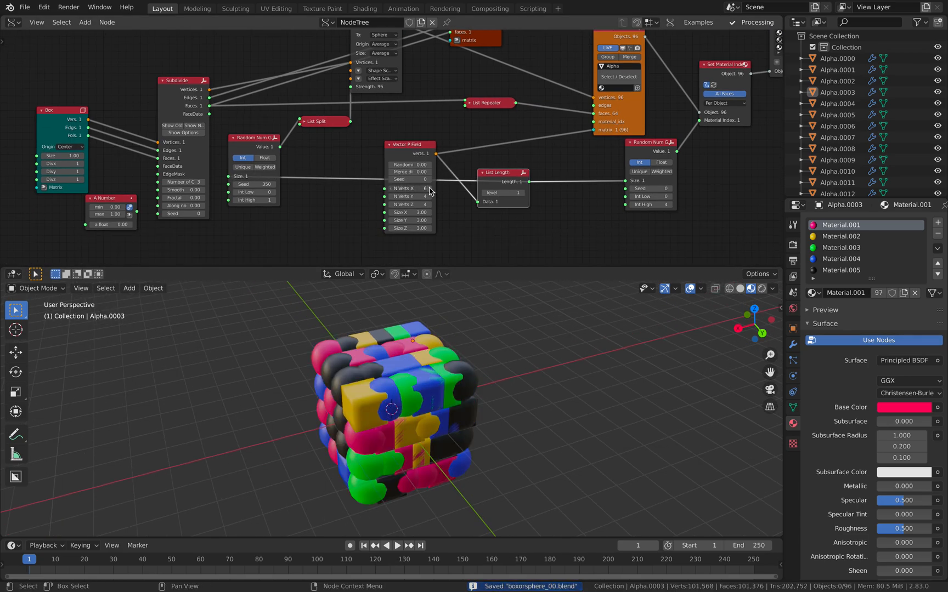
pyautogui.click(430, 189)
pyautogui.moveTo(411, 213); pyautogui.dragTo(466, 212)
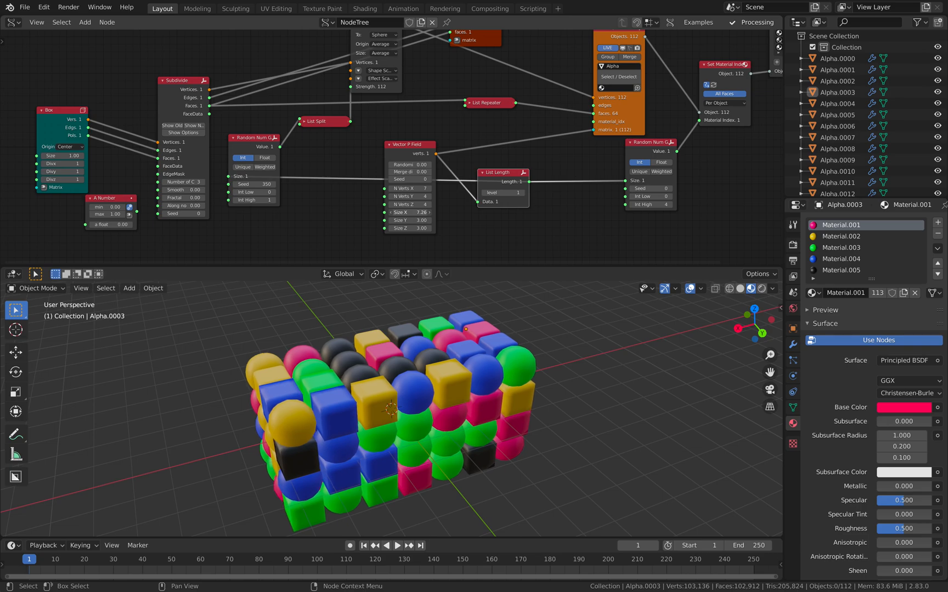
pyautogui.press('Return')
# Give all objects a level 2 subdivision, deselect them and save the file
pyautogui.moveTo(438, 366); pyautogui.dragTo(388, 352, button='middle')
pyautogui.press('a')
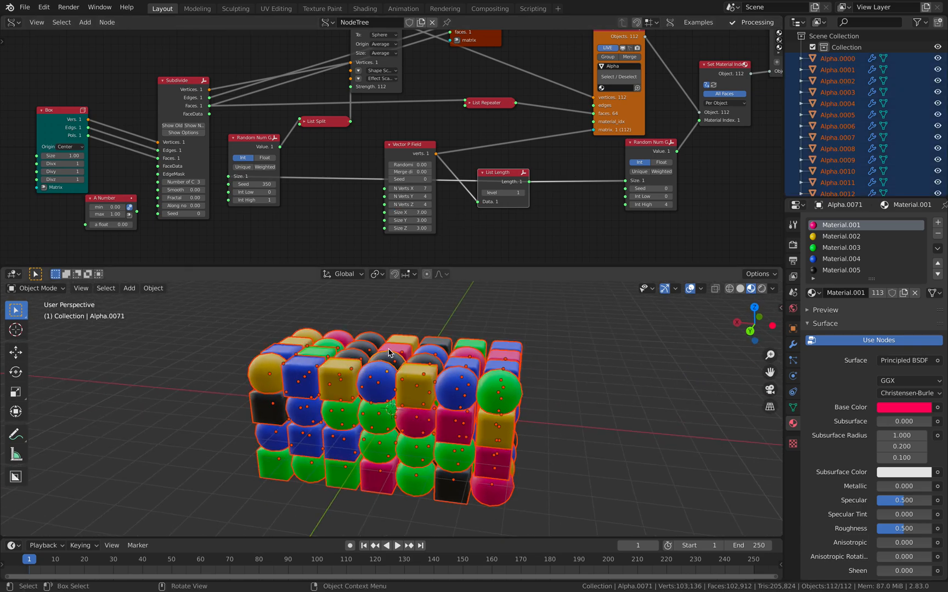
pyautogui.hotkey('ctrl', '2')
pyautogui.click(398, 302)
pyautogui.moveTo(399, 301); pyautogui.dragTo(398, 316, button='middle')
pyautogui.hotkey('ctrl', 's')
# Set the Seed of the Random Num Gen node driving the material index to 102
pyautogui.moveTo(300, 344); pyautogui.dragTo(439, 351, button='middle')
pyautogui.moveTo(528, 205); pyautogui.dragTo(477, 202, button='middle')
pyautogui.moveTo(600, 185); pyautogui.dragTo(664, 185)
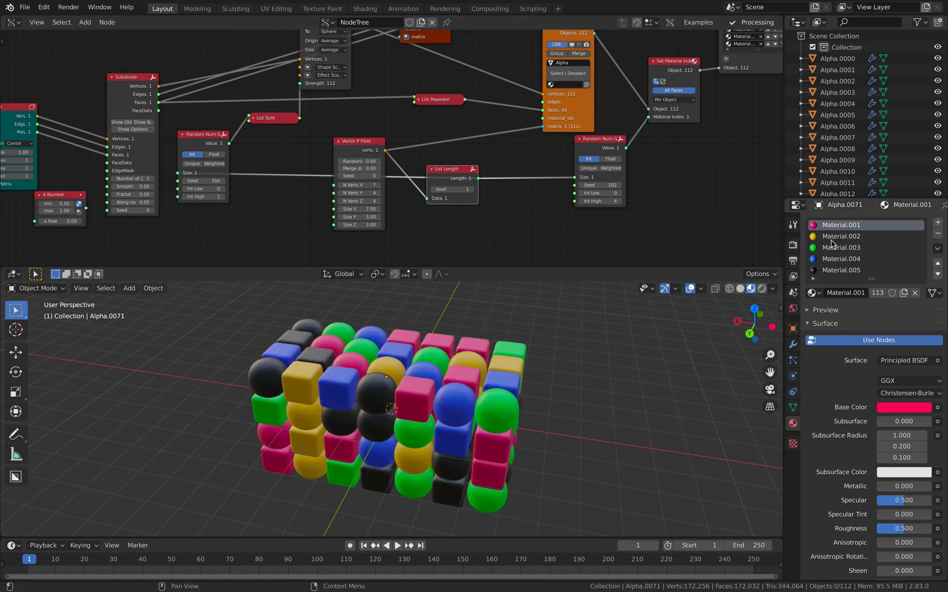
# Select the green sphere at the block's upper front corner and set the Seed of the List Split's Random Num Gen to 478
pyautogui.click(496, 411)
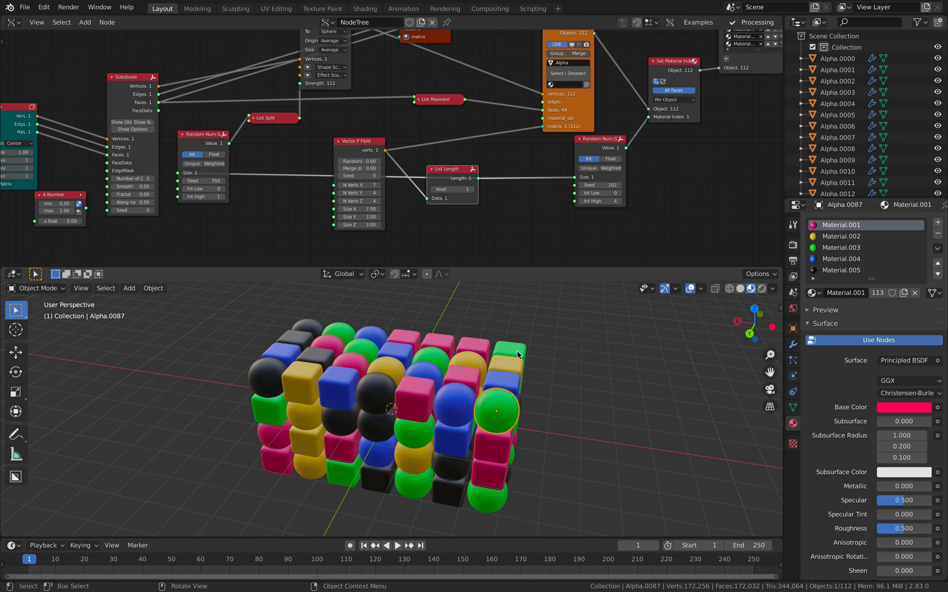
pyautogui.moveTo(495, 410); pyautogui.dragTo(507, 388, button='middle')
pyautogui.moveTo(246, 170); pyautogui.dragTo(278, 181, button='middle')
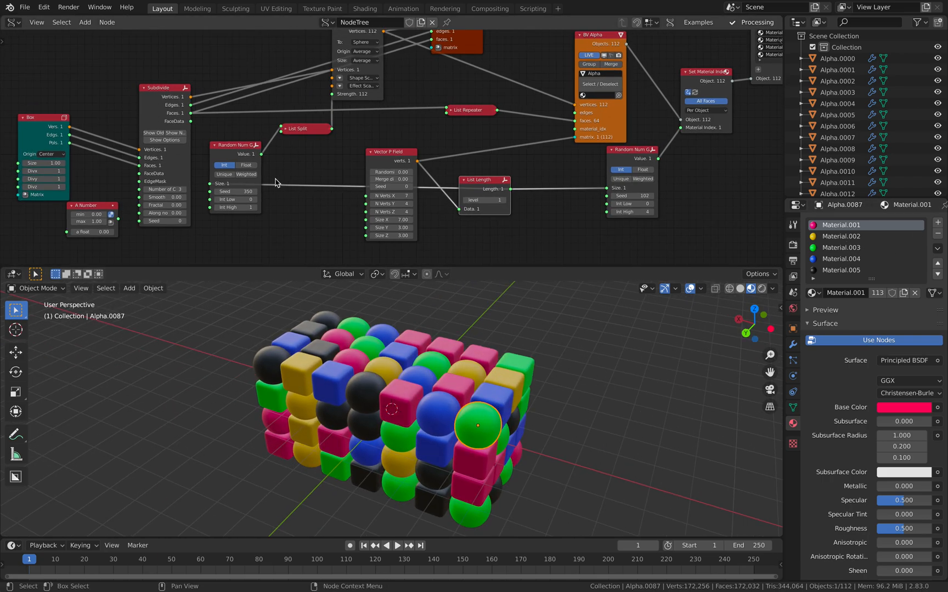
pyautogui.moveTo(236, 191); pyautogui.dragTo(307, 191)
pyautogui.moveTo(391, 380)
pyautogui.mouseDown(button='middle')
pyautogui.moveTo(425, 334)
pyautogui.moveTo(406, 387)
pyautogui.mouseUp(button='middle')
# Shift the Vector P Field node, set its Seed to 52 and return its Randomize value to 0 after trying a scatter
pyautogui.moveTo(396, 160); pyautogui.dragTo(378, 156)
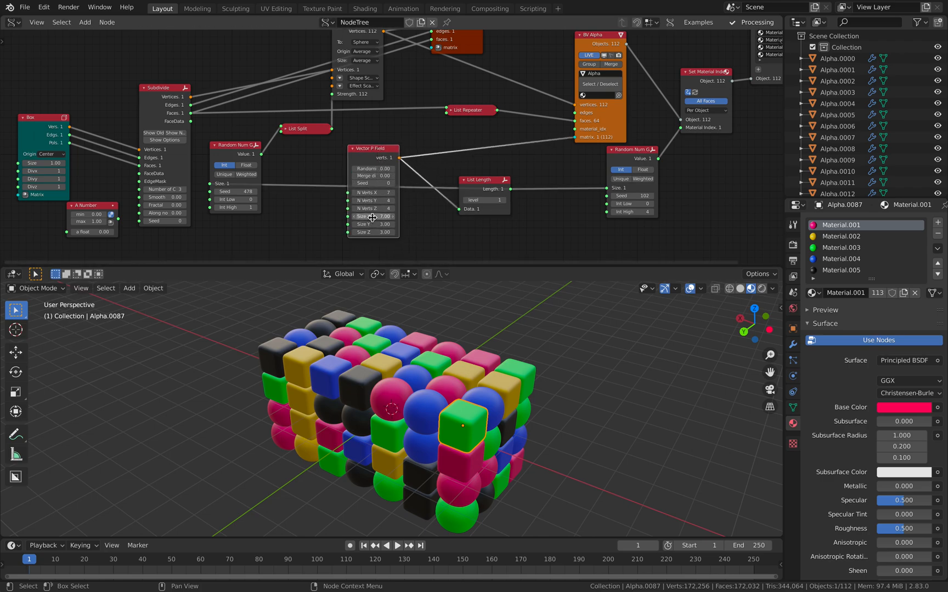
pyautogui.moveTo(373, 168); pyautogui.dragTo(403, 184)
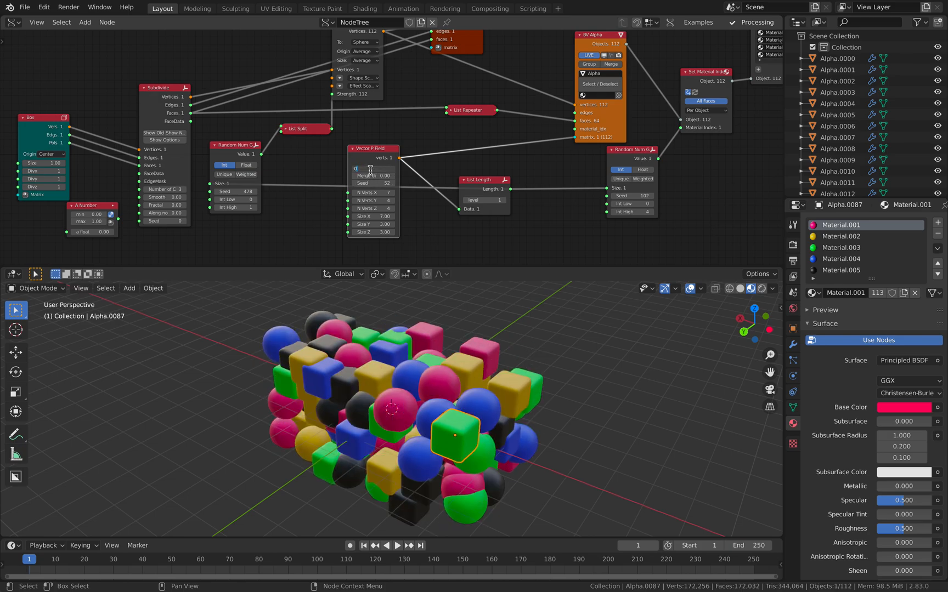
pyautogui.press('Return')
pyautogui.moveTo(392, 356); pyautogui.dragTo(423, 349, button='middle')
# Rearrange the A Number, Subdivide, Cast to Sphere, Temporal Viewer and Box nodes to spread out the node layout
pyautogui.moveTo(366, 172); pyautogui.dragTo(413, 169, button='middle')
pyautogui.moveTo(152, 202); pyautogui.dragTo(307, 242)
pyautogui.moveTo(210, 86); pyautogui.dragTo(200, 33)
pyautogui.moveTo(336, 66); pyautogui.dragTo(303, 133, button='middle')
pyautogui.moveTo(370, 87); pyautogui.dragTo(386, 74)
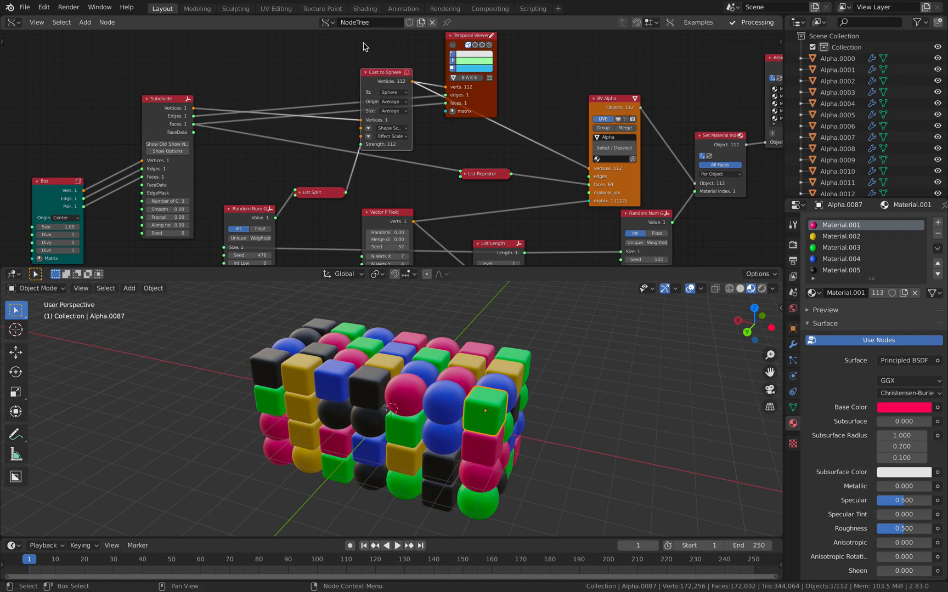
pyautogui.moveTo(479, 102); pyautogui.dragTo(531, 79)
pyautogui.moveTo(381, 74); pyautogui.dragTo(389, 58)
pyautogui.moveTo(162, 105); pyautogui.dragTo(156, 131)
pyautogui.moveTo(47, 185); pyautogui.dragTo(62, 157)
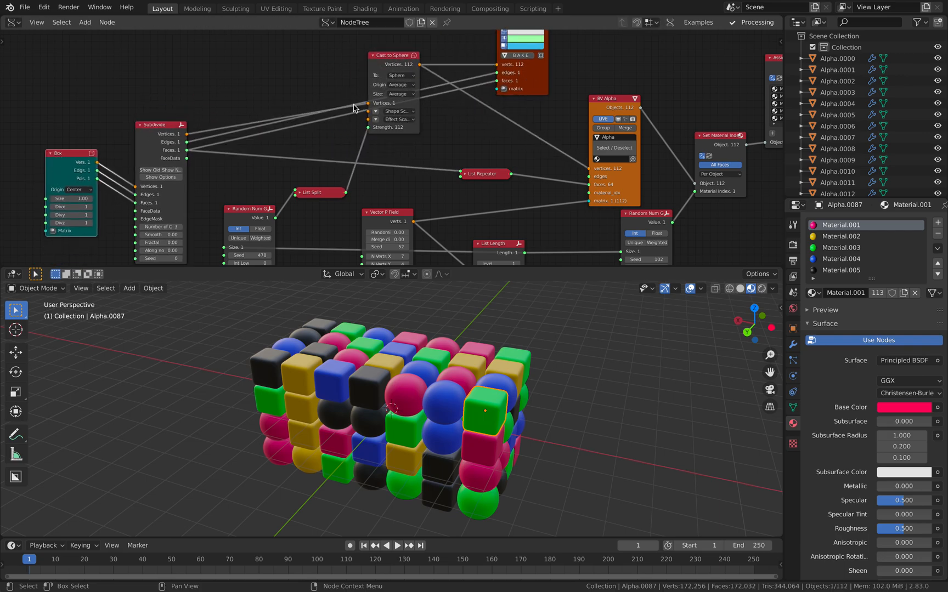
# Examine the Cast to Sphere node's shape setting and its connections to the neighbouring nodes
pyautogui.moveTo(164, 122); pyautogui.dragTo(236, 121, button='middle')
pyautogui.scroll(2, 268, 151)
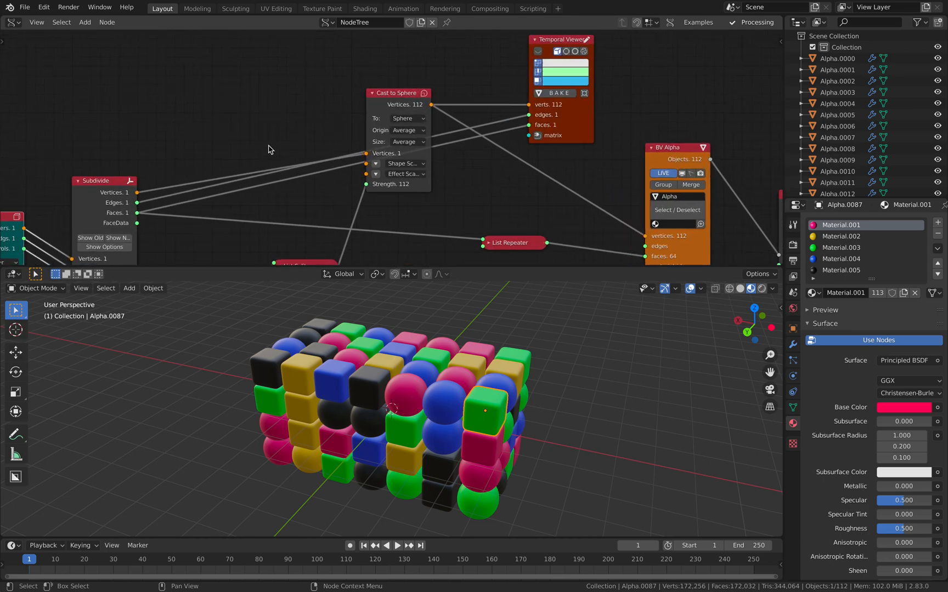
pyautogui.click(409, 116)
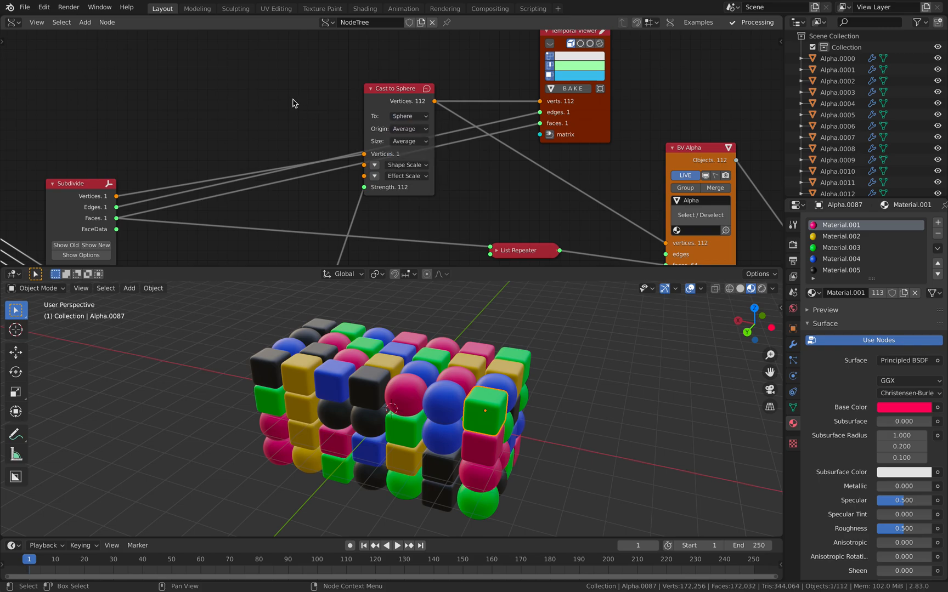
pyautogui.moveTo(327, 111); pyautogui.dragTo(264, 78, button='middle')
pyautogui.moveTo(359, 156); pyautogui.dragTo(373, 156)
pyautogui.scroll(-2, 407, 161)
pyautogui.moveTo(419, 164); pyautogui.dragTo(355, 152, button='middle')
pyautogui.scroll(-1, 356, 151)
# Set the Seed of the Random Num Gen node driving the material index to 190
pyautogui.moveTo(479, 131); pyautogui.dragTo(362, 129, button='middle')
pyautogui.moveTo(455, 188); pyautogui.dragTo(442, 98, button='middle')
pyautogui.moveTo(435, 170); pyautogui.dragTo(407, 207, button='middle')
pyautogui.moveTo(413, 230); pyautogui.dragTo(462, 230)
# Enlarge the 3D view area, deselect all objects and view the colored block from an angle
pyautogui.moveTo(495, 402); pyautogui.dragTo(303, 364, button='middle')
pyautogui.moveTo(485, 324); pyautogui.dragTo(493, 349, button='middle')
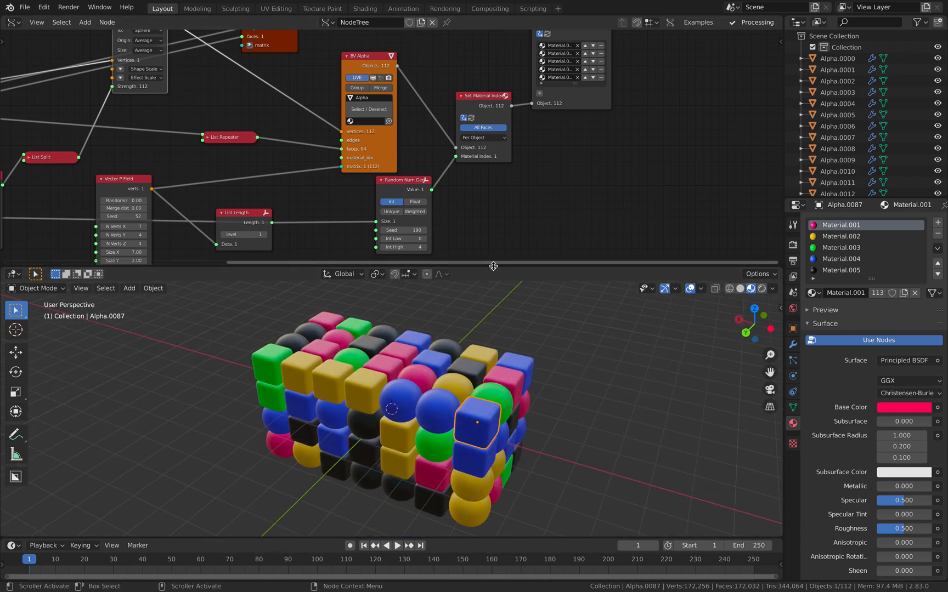
pyautogui.moveTo(493, 268); pyautogui.dragTo(497, 232)
pyautogui.moveTo(510, 285); pyautogui.dragTo(537, 307, button='middle')
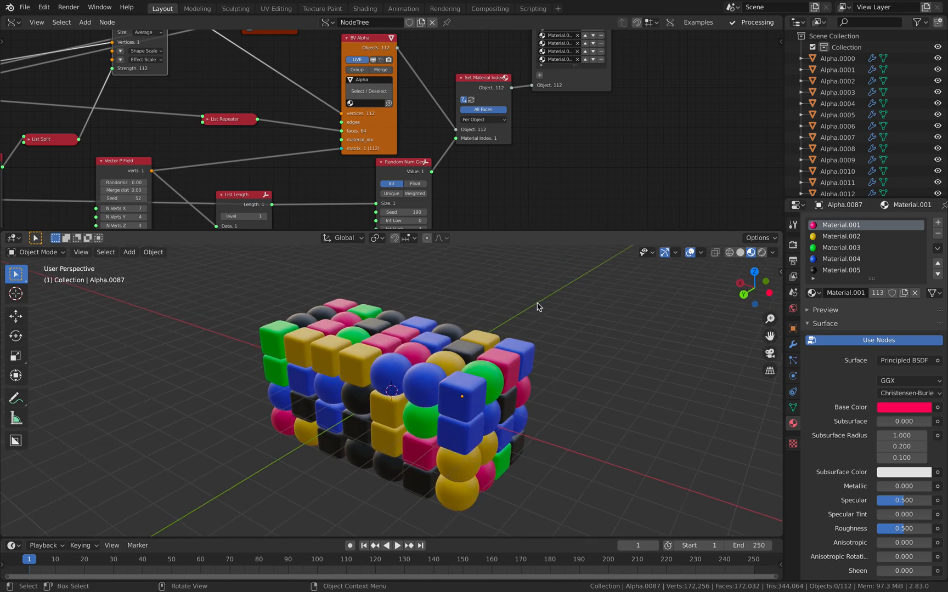